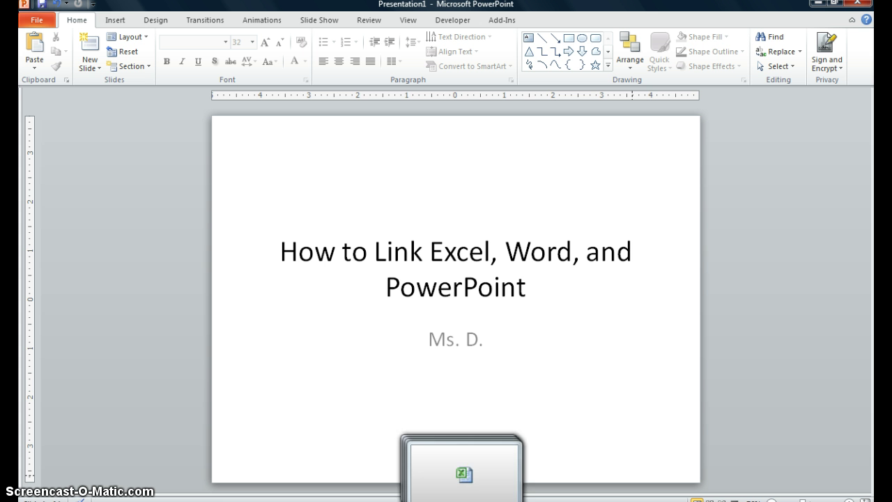
Step: Switch to the Budget- Cashflow Worksheet workbook in Excel
right_click(462, 501)
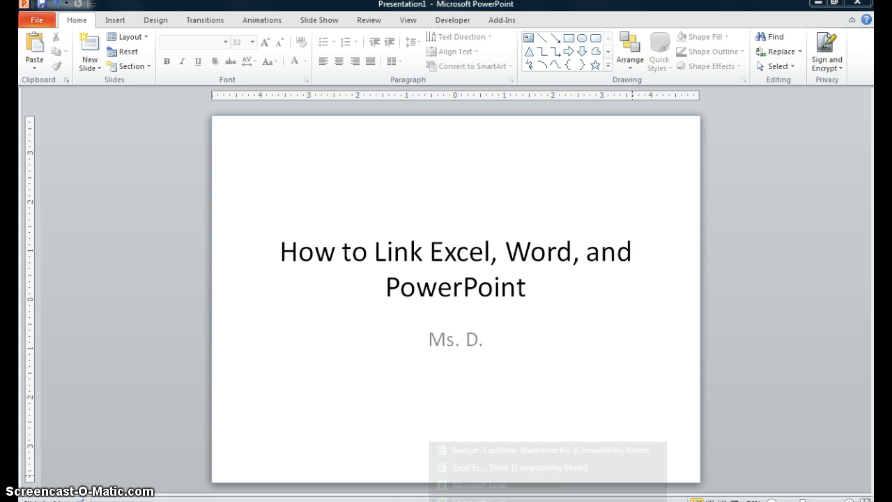
click(471, 450)
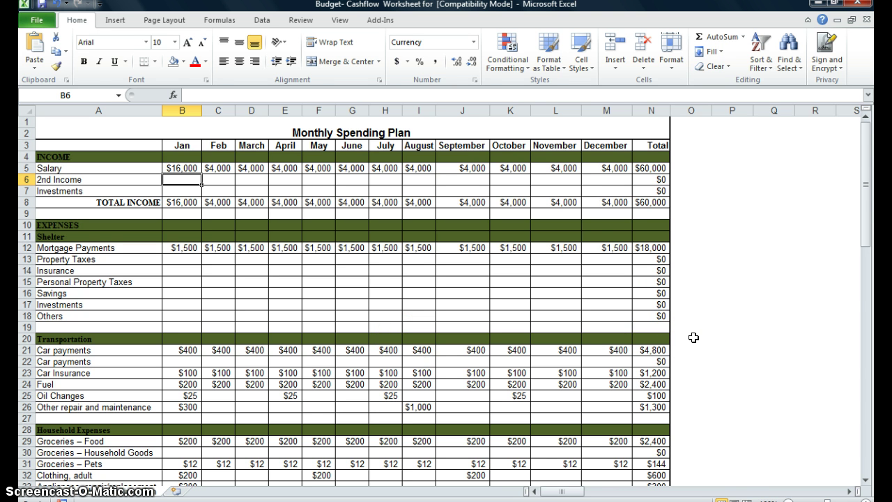
Step: Set the February salary in C5 to 1,600
click(181, 168)
click(215, 168)
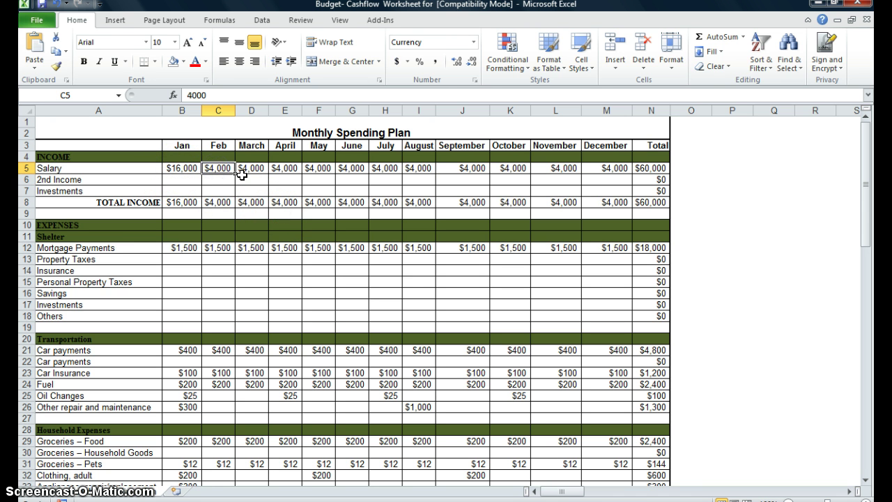
text(1,6)
text(00)
click(243, 179)
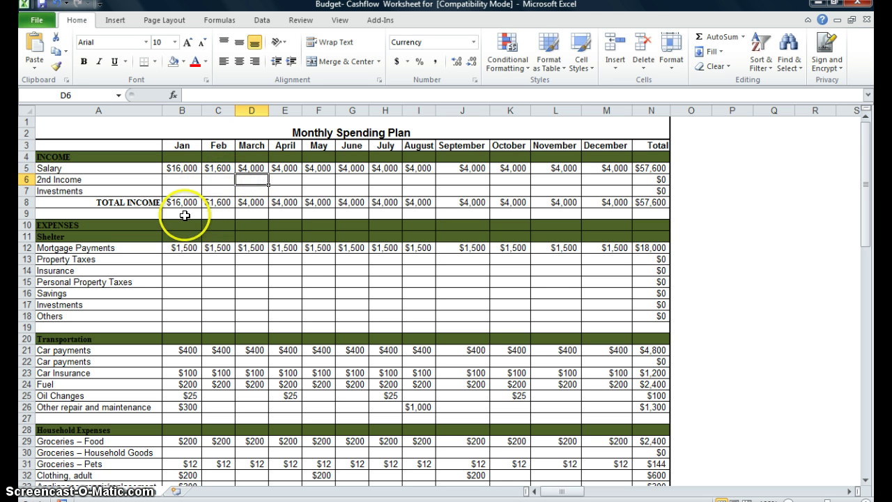
Step: Set the February salary in C5 to 16000 and check the Total Expenses and Spendable Income rows
click(215, 168)
text(1)
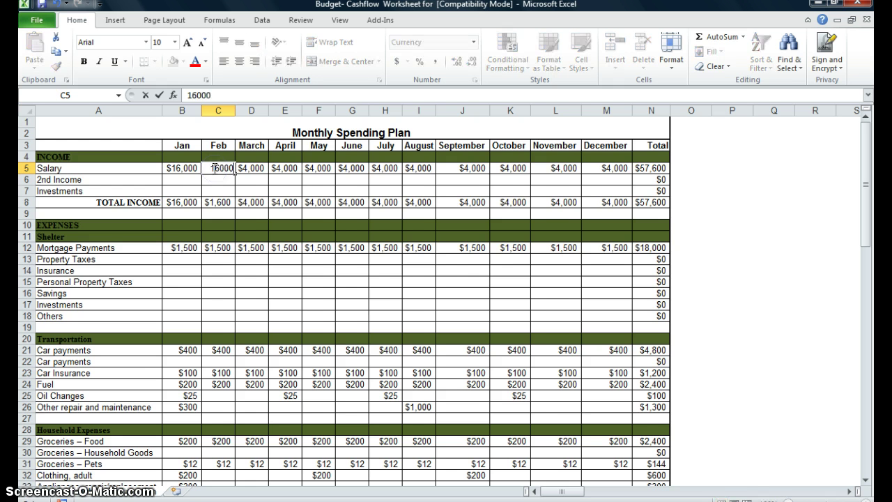
key(Return)
scroll(218, 178, down, 14)
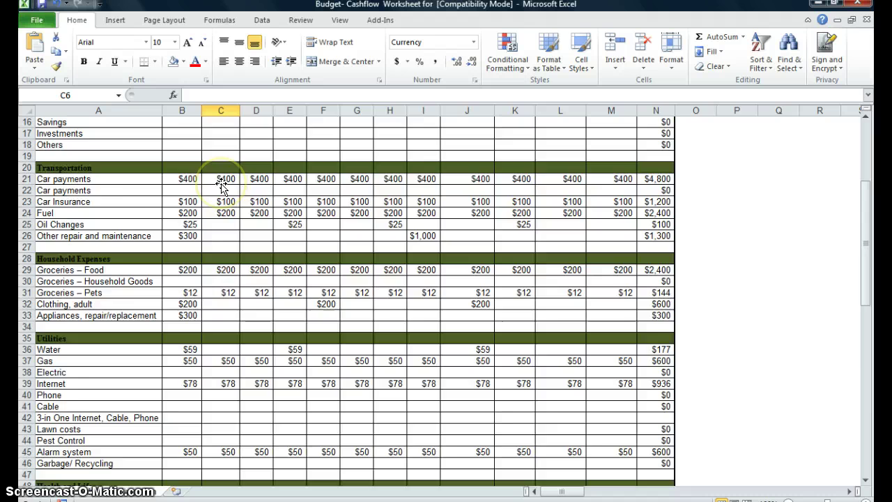
scroll(221, 186, down, 10)
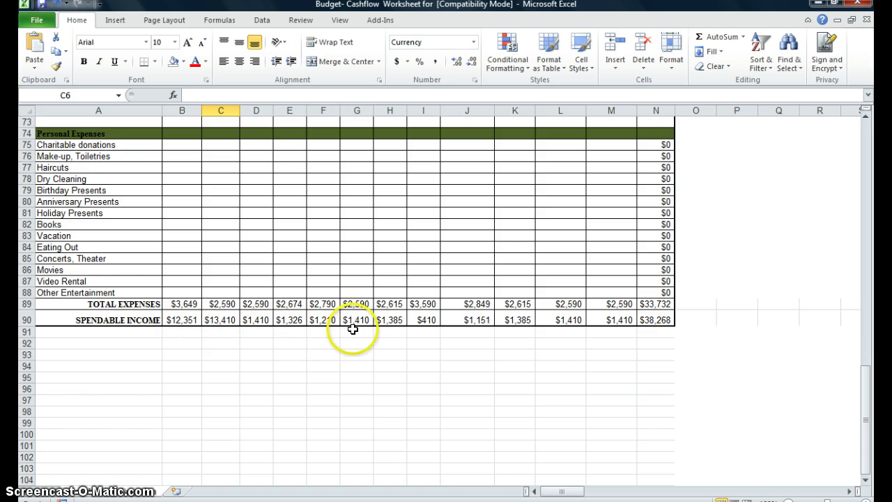
scroll(562, 315, up, 9)
scroll(563, 315, up, 15)
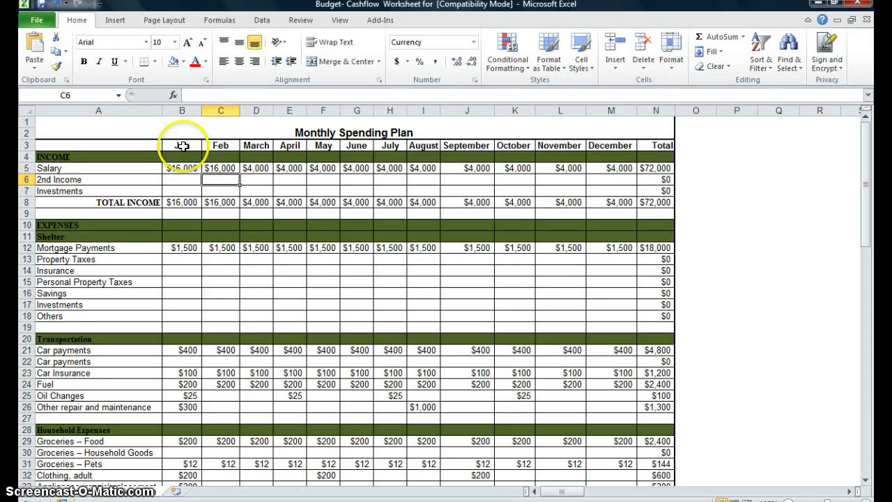
Step: Insert a 2-D clustered column chart from the January to December headings and their Total Expenses and Spendable Income rows
drag(182, 145, 615, 152)
scroll(742, 187, down, 5)
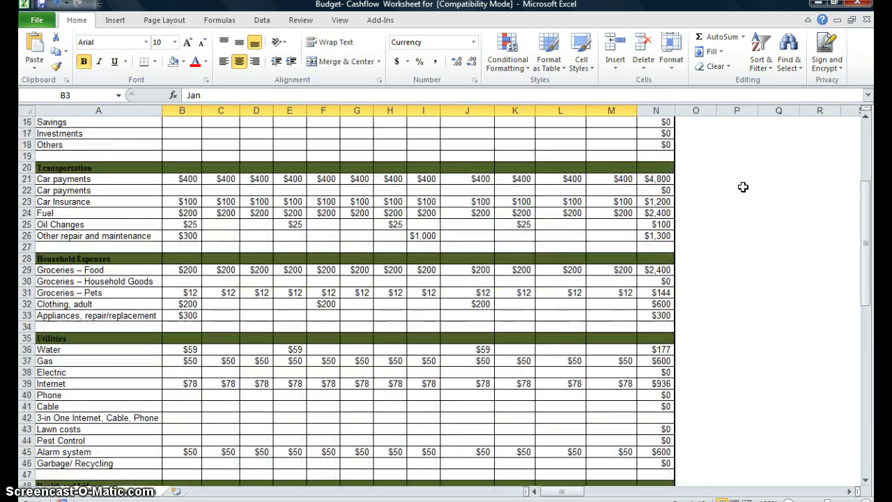
scroll(742, 187, down, 19)
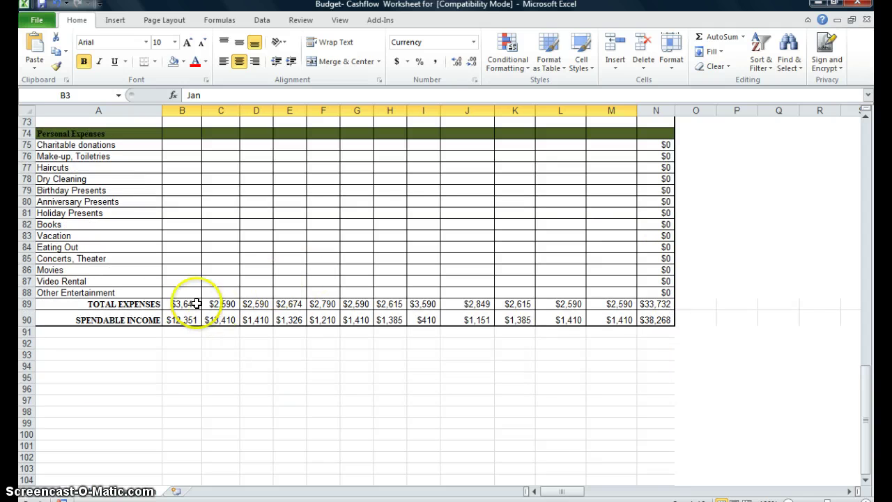
drag(195, 303, 606, 306)
drag(189, 320, 611, 321)
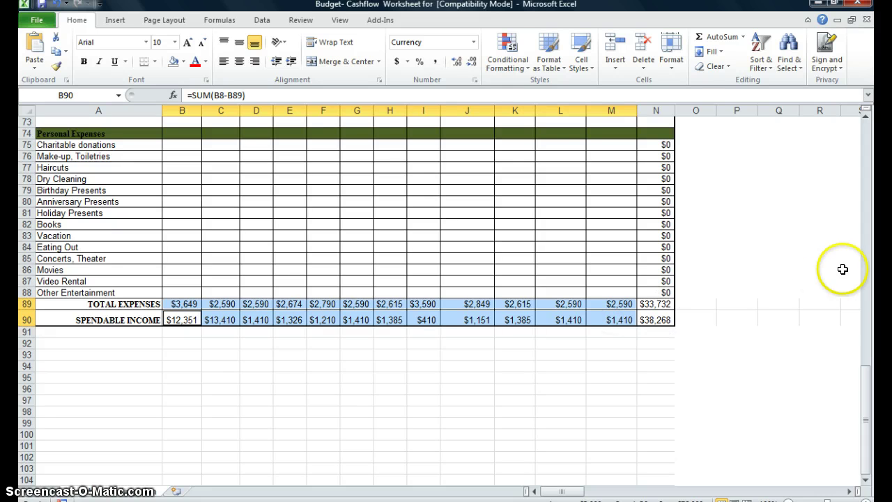
click(114, 21)
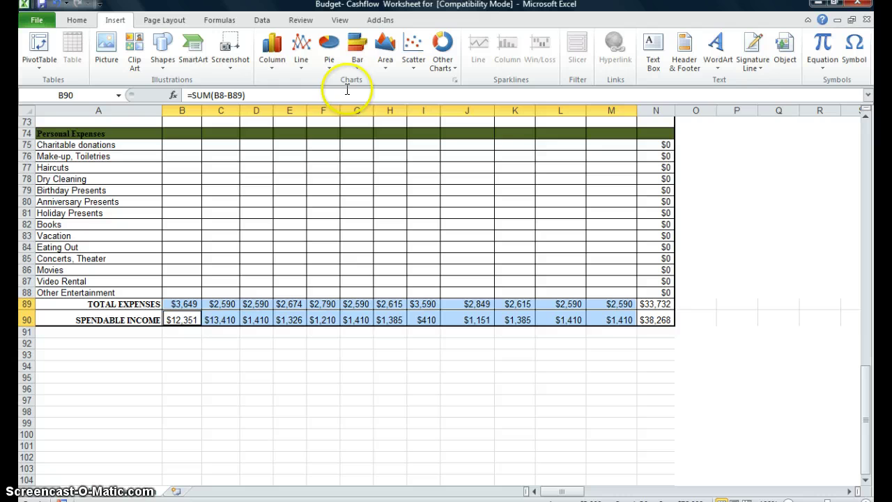
click(278, 75)
click(270, 66)
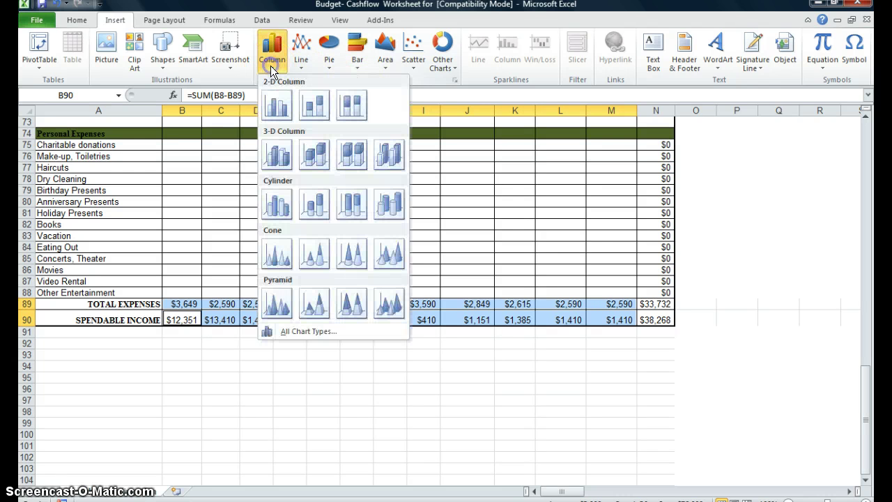
click(275, 108)
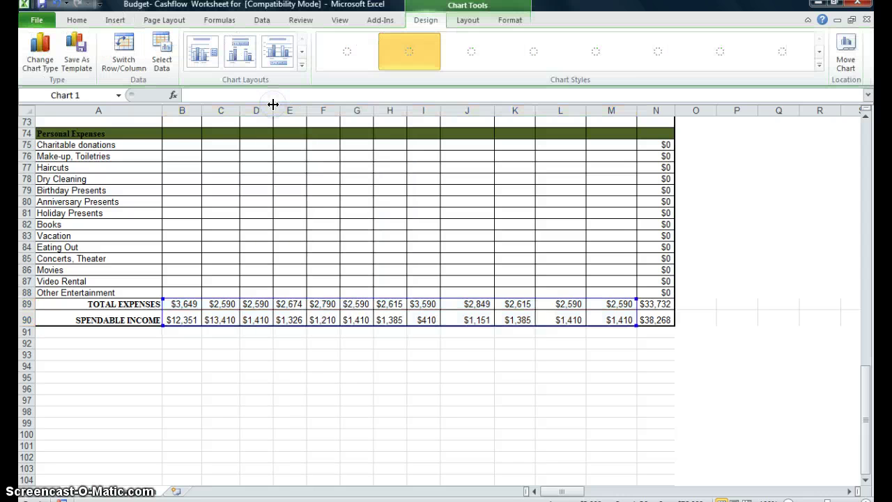
Step: Move the chart onto the empty cells beyond the Total column, clear of the budget table
click(435, 212)
drag(423, 211, 742, 112)
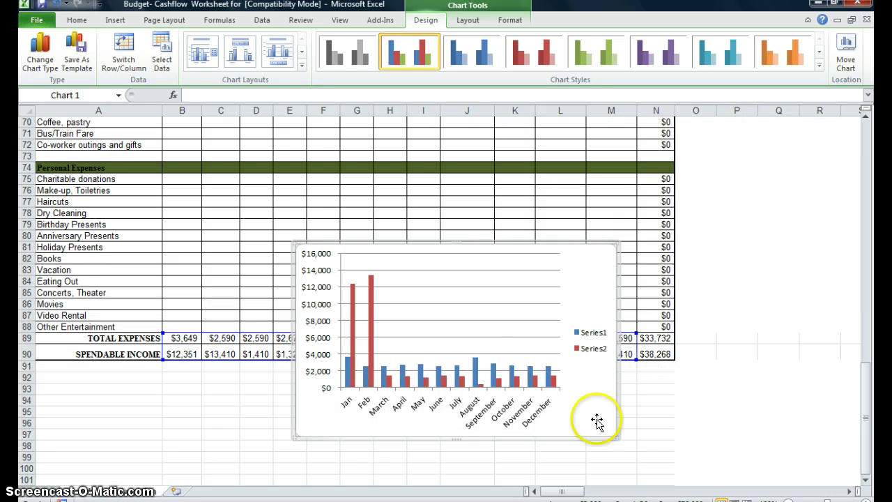
drag(459, 245, 763, 176)
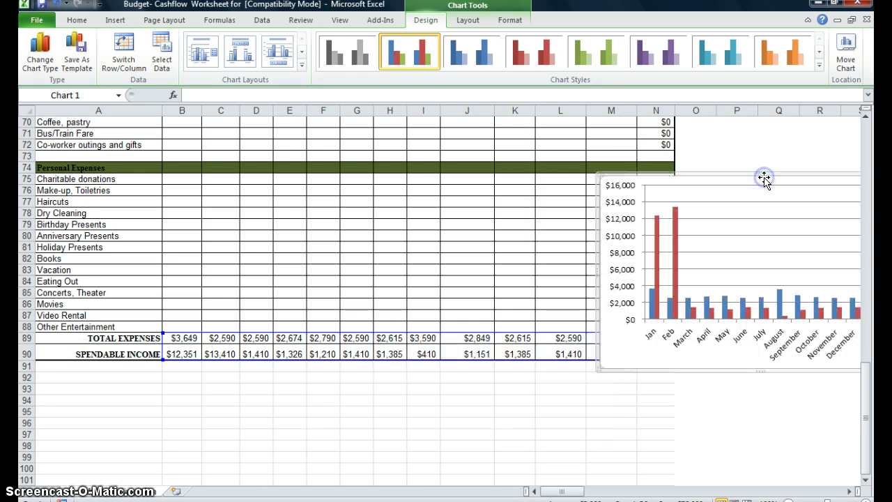
drag(563, 492, 574, 492)
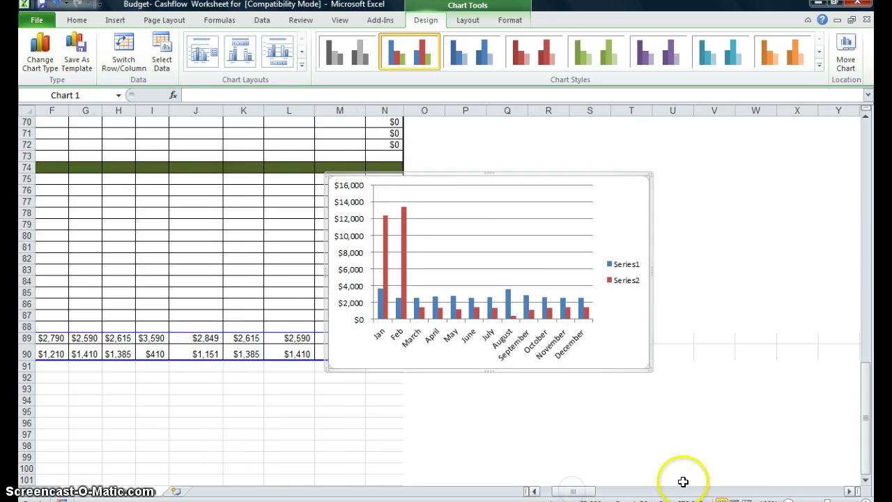
drag(471, 174, 597, 103)
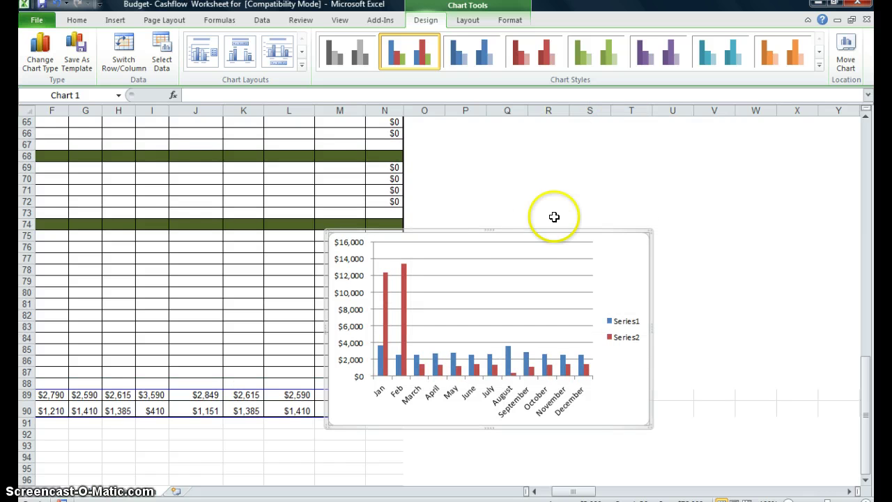
drag(480, 239, 581, 123)
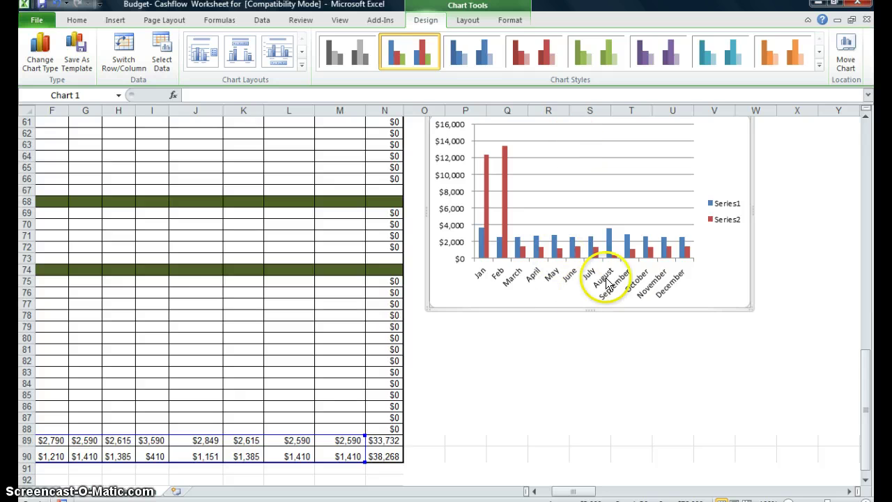
click(725, 207)
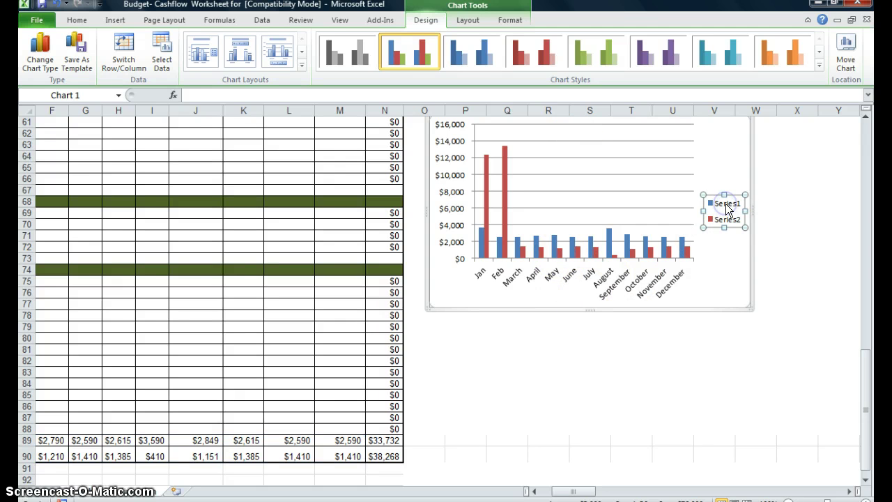
click(725, 203)
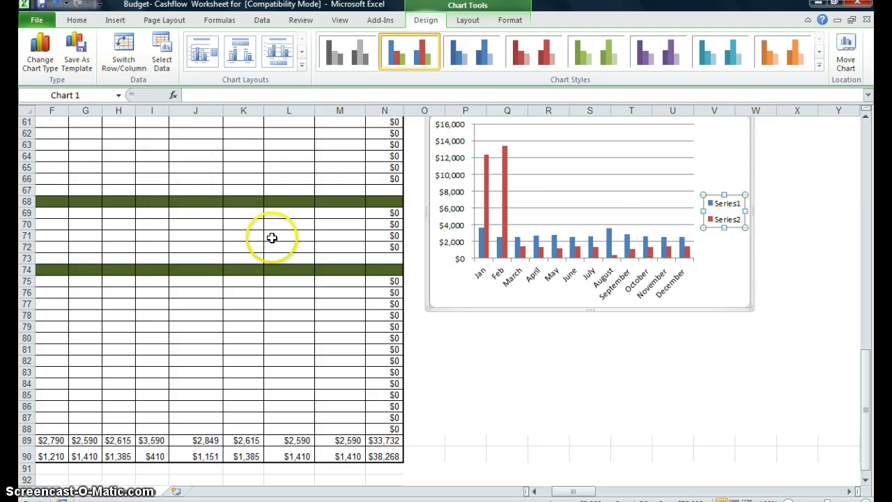
click(163, 72)
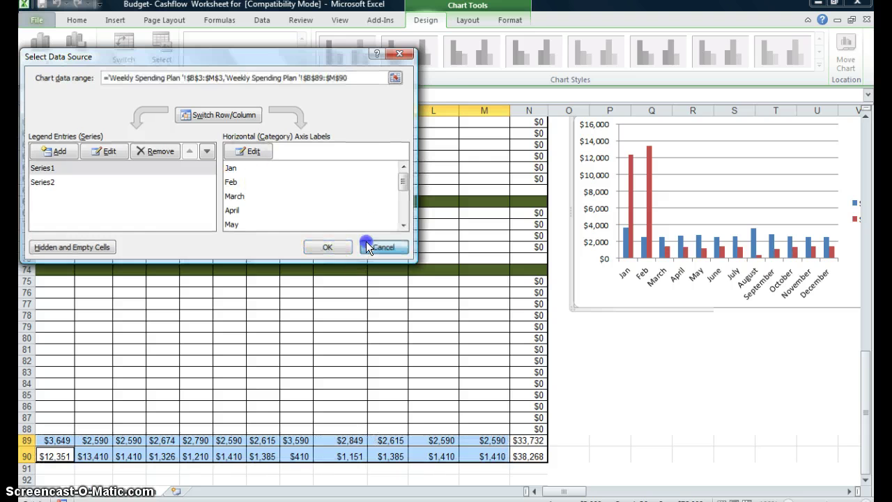
click(383, 248)
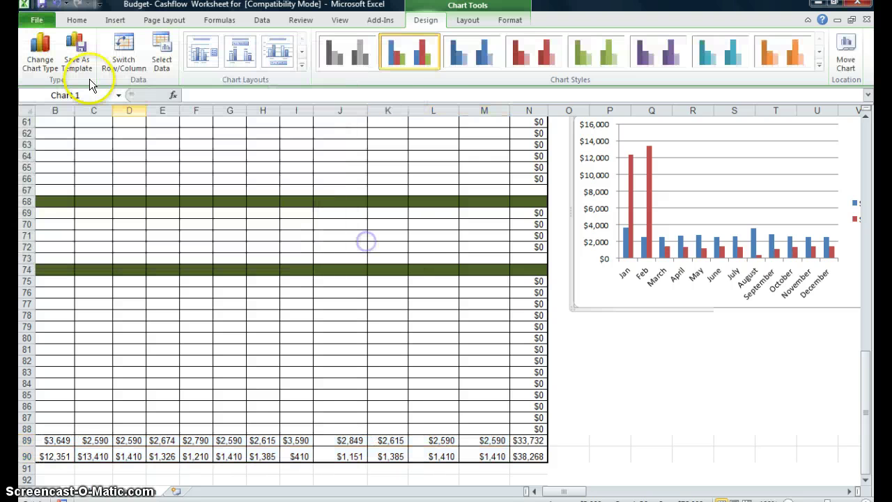
Step: Rename the chart's first data series, Series1, as Expenses in the chart's data source
click(159, 64)
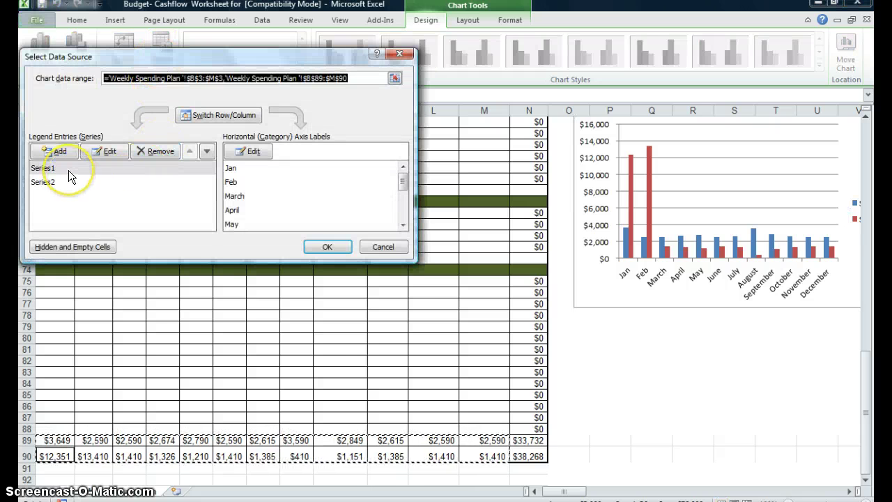
click(106, 150)
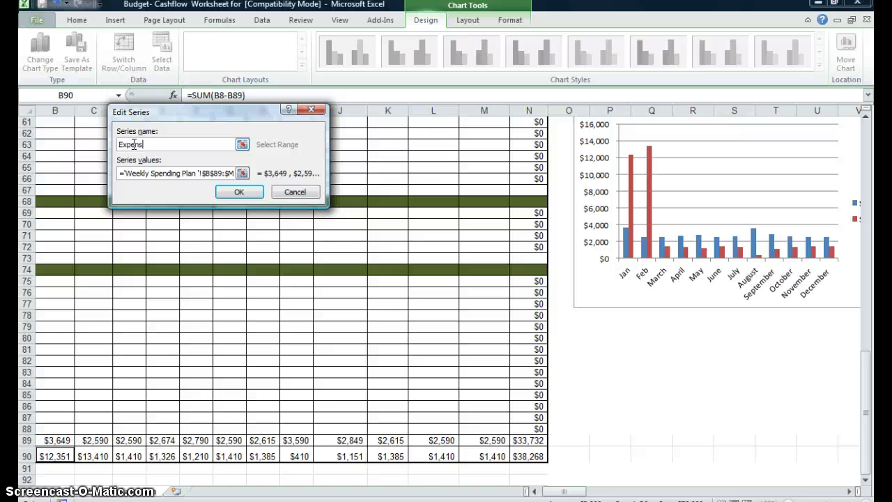
click(240, 193)
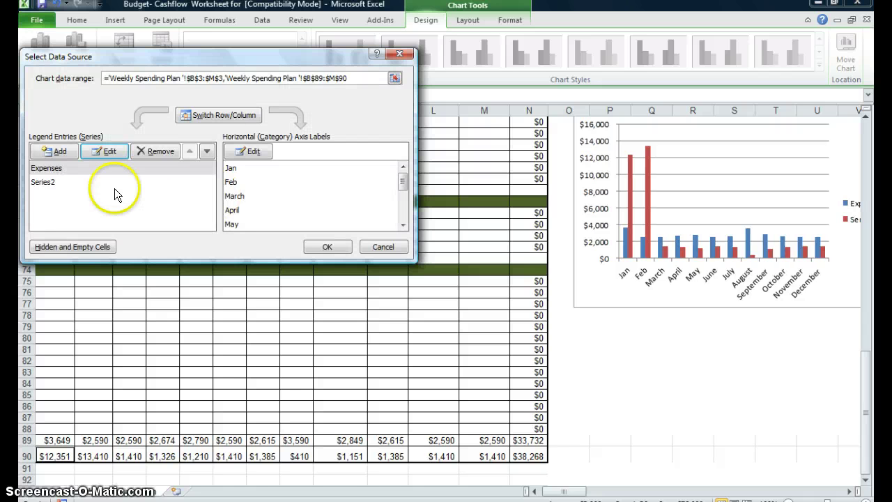
Step: Rename the second data series, Series2, as Spendable Income and apply the data source changes
click(44, 183)
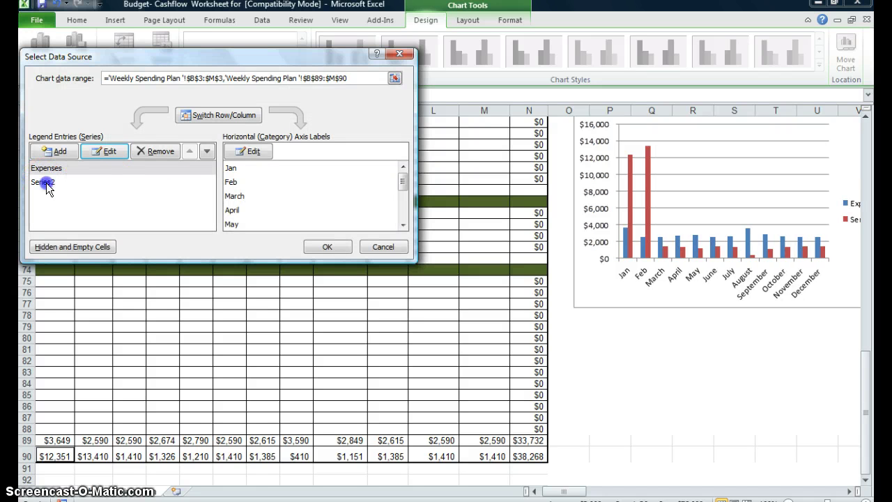
click(110, 151)
click(150, 144)
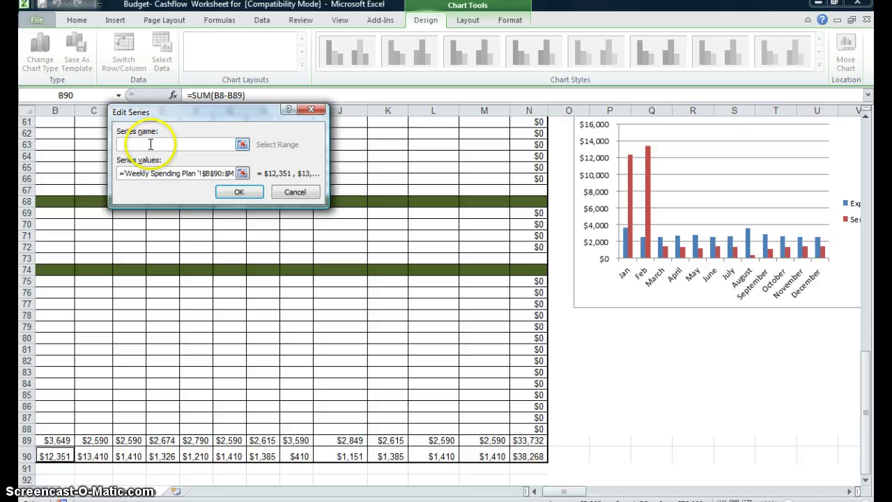
text(Spendable Income)
click(237, 191)
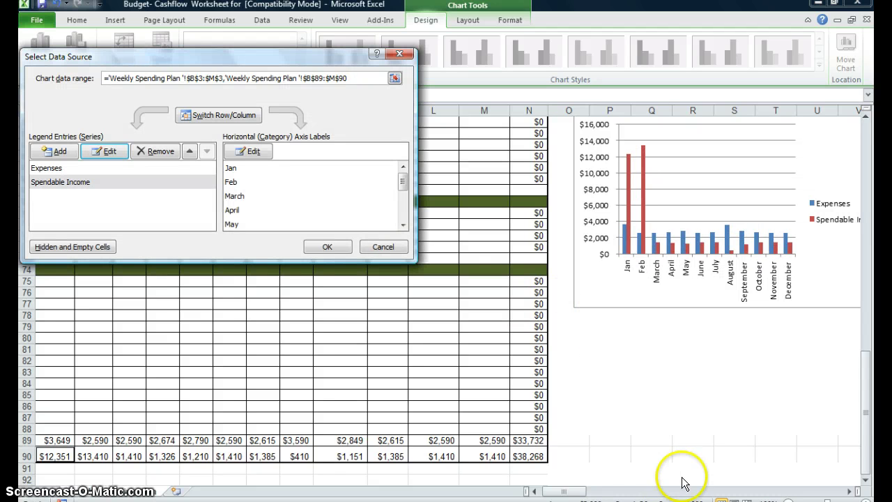
click(327, 247)
Step: Examine the chart's monthly Expenses and Spendable Income columns alongside the totals rows of the budget table
click(848, 491)
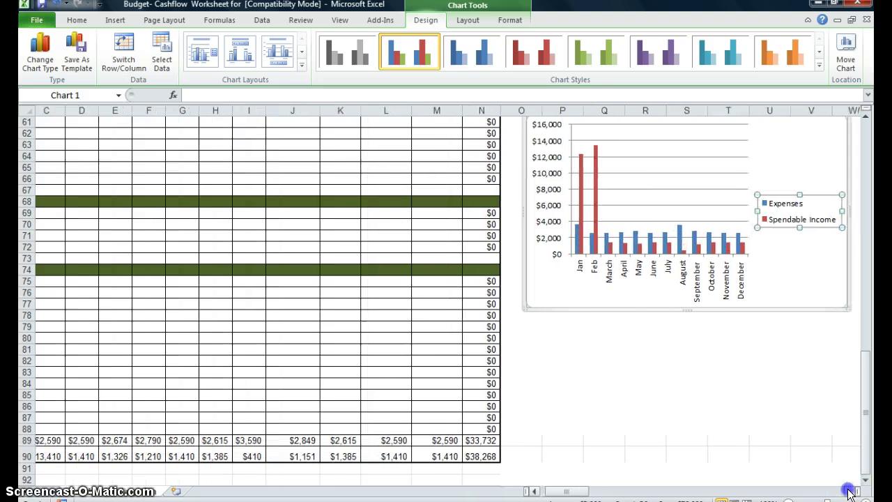
click(848, 491)
click(848, 491)
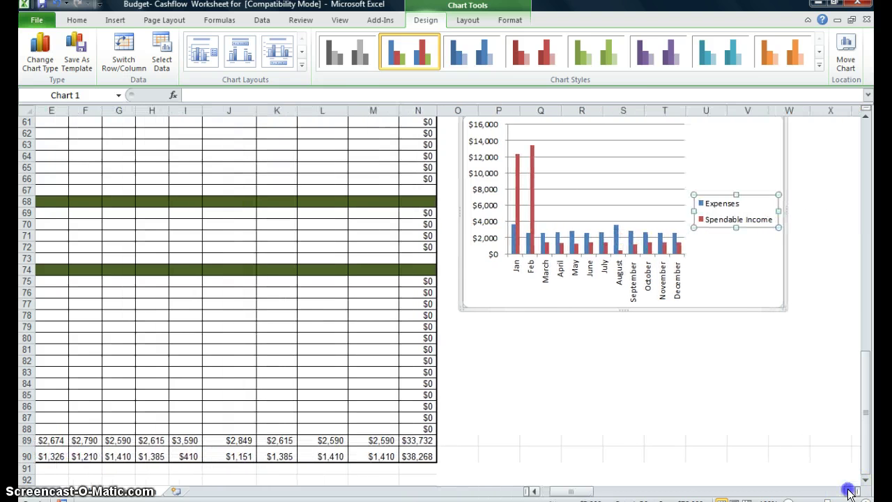
click(512, 252)
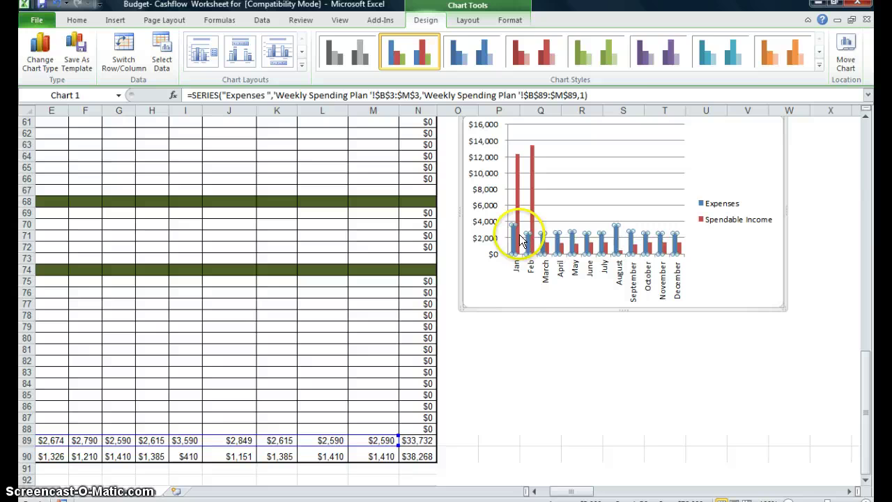
click(614, 337)
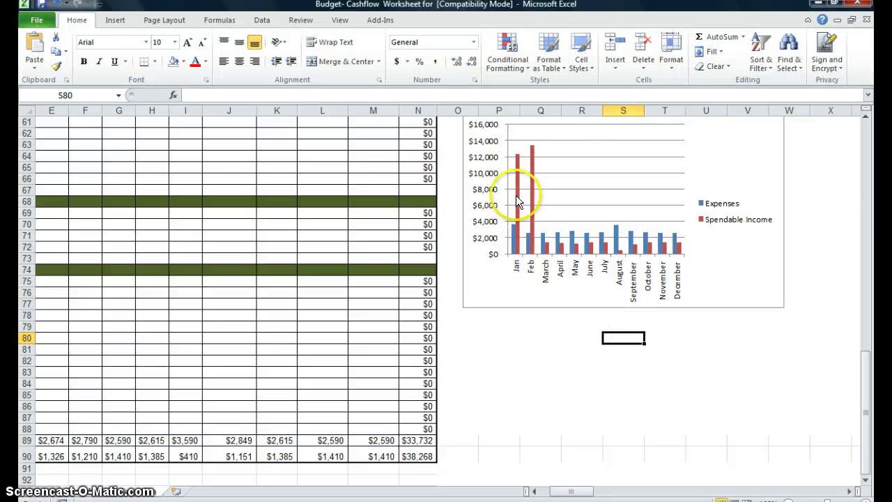
mouse_move(515, 177)
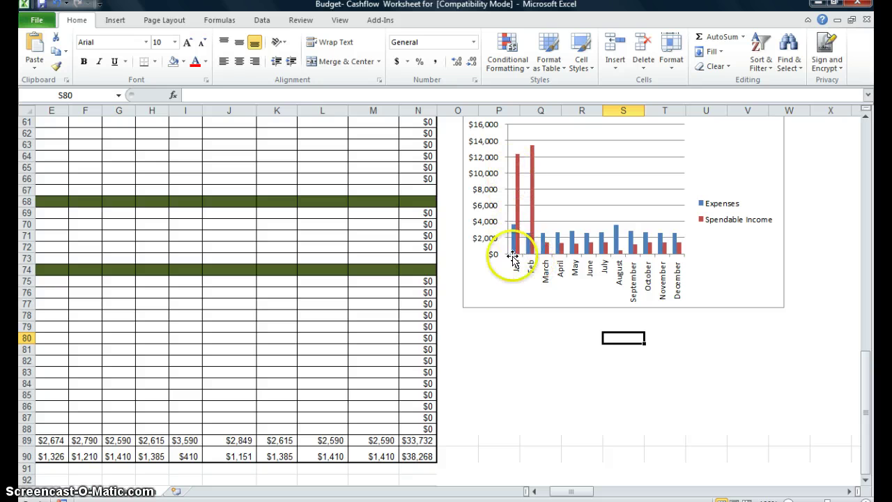
drag(570, 491, 561, 490)
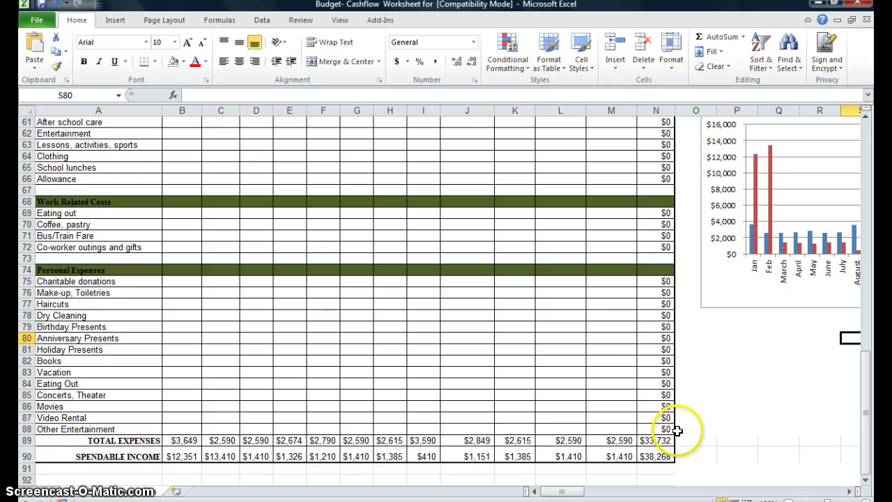
Step: Compare the monthly salary figures with the Total Expenses and Spendable Income rows and the chart's January and February columns
scroll(724, 426, up, 12)
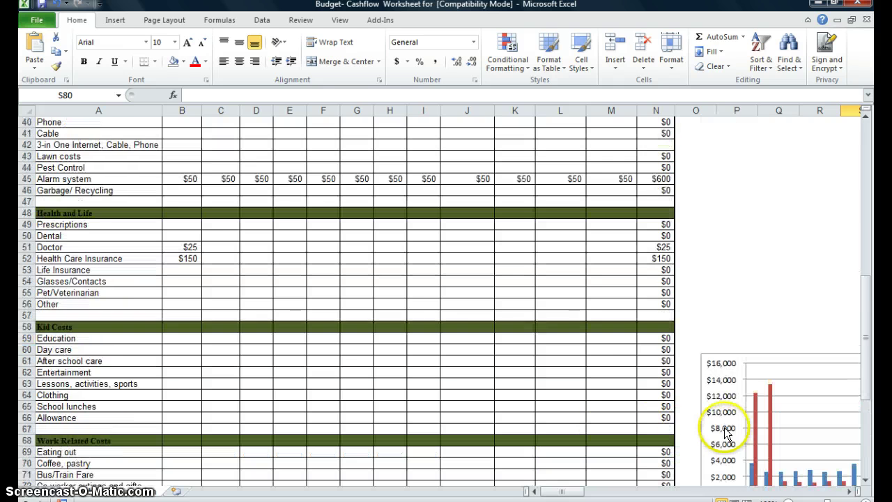
scroll(724, 427, up, 8)
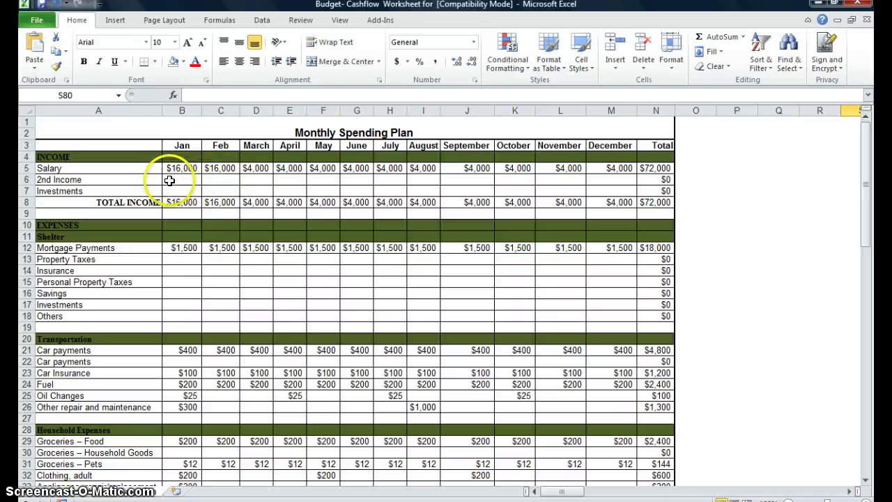
scroll(226, 222, down, 11)
scroll(230, 227, down, 12)
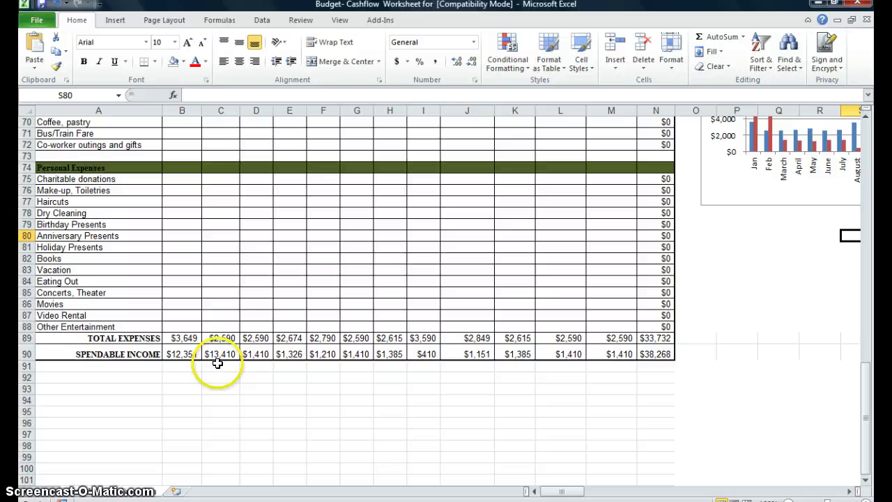
scroll(648, 372, up, 3)
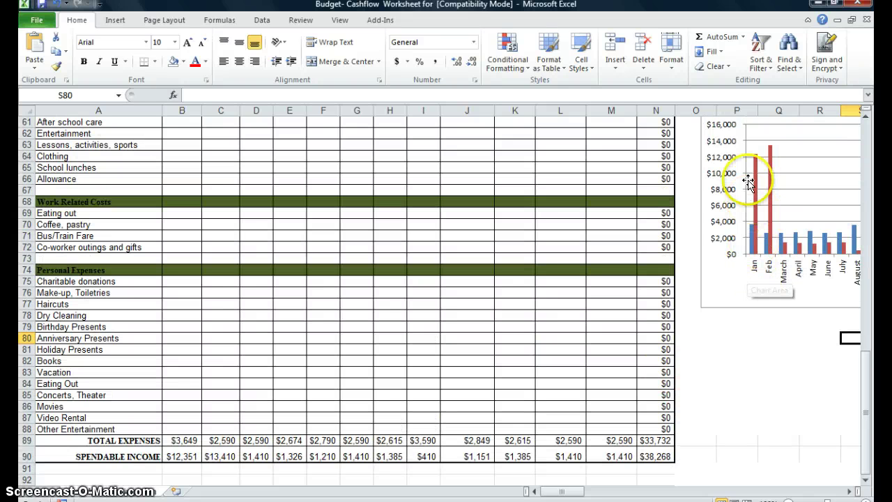
mouse_move(760, 164)
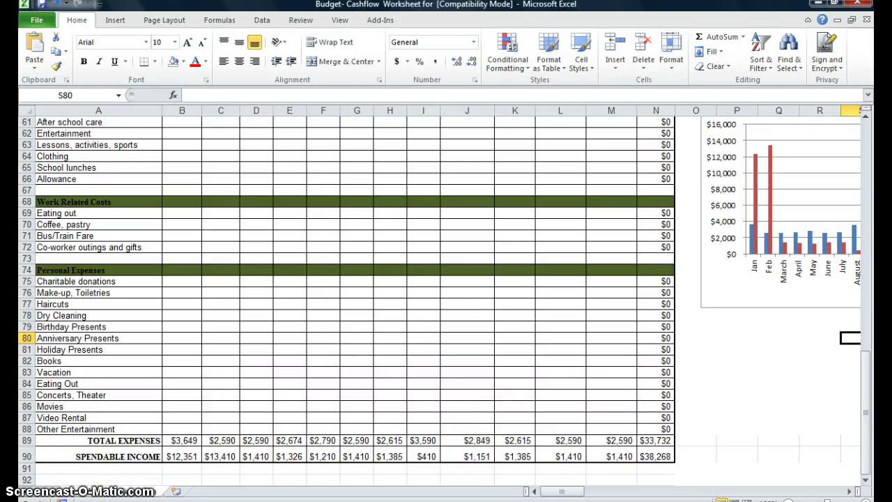
Step: Open Microsoft Word 2010 and create a document from the Conference agenda with tracks template in the Agendas category
key(super)
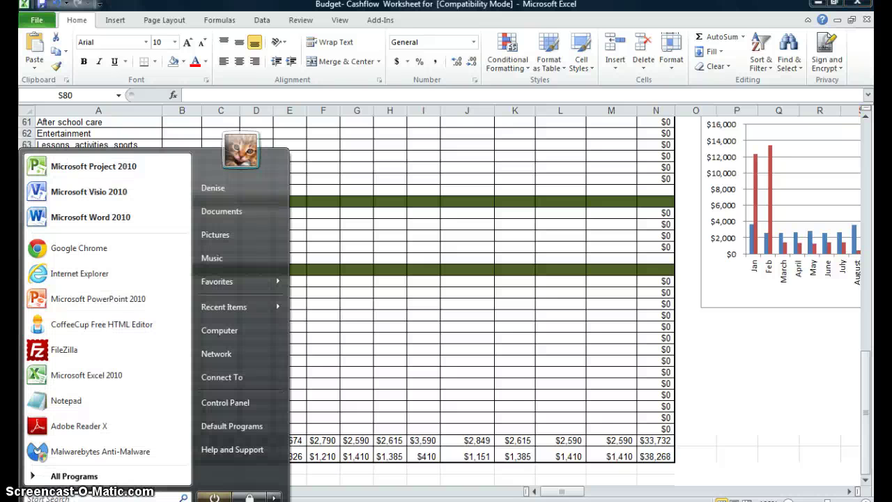
click(99, 219)
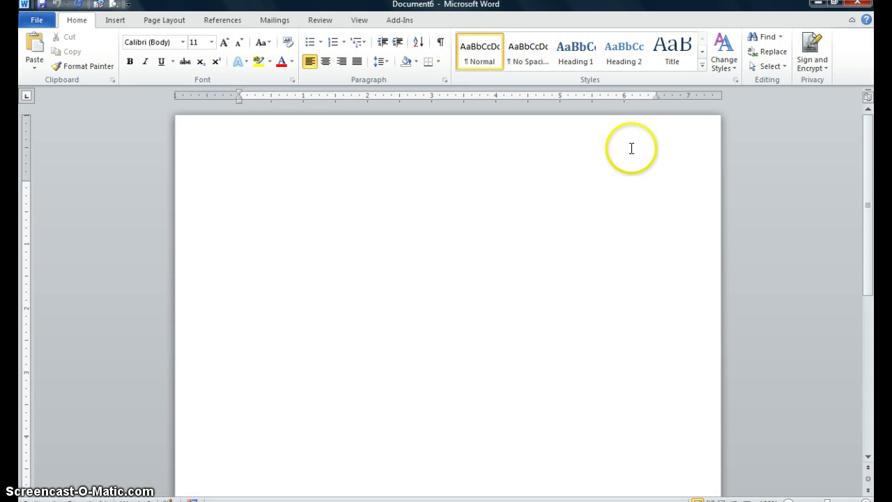
click(36, 21)
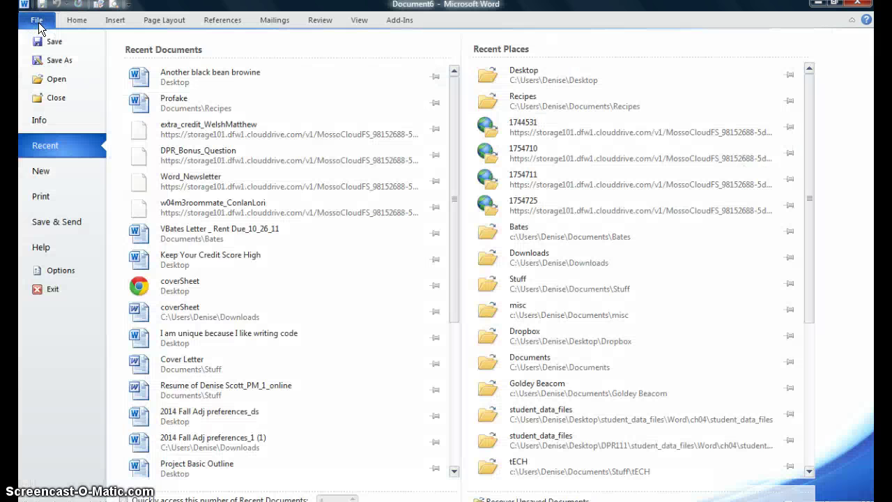
click(49, 170)
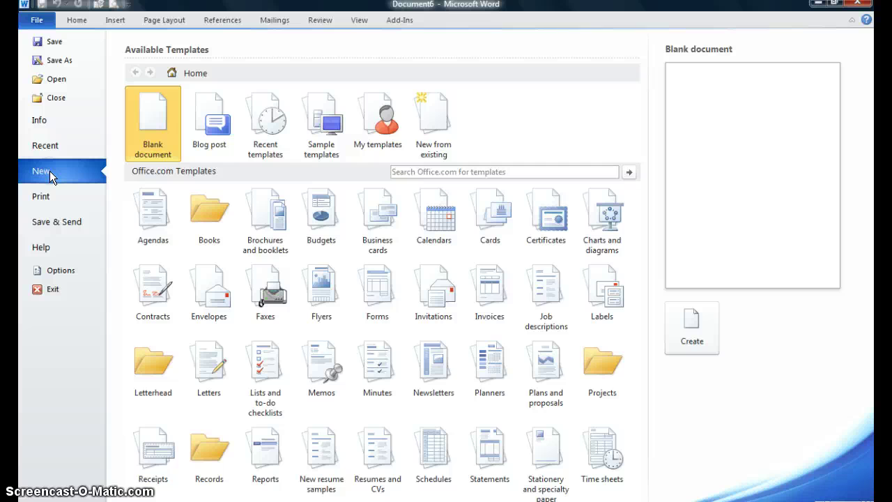
click(146, 238)
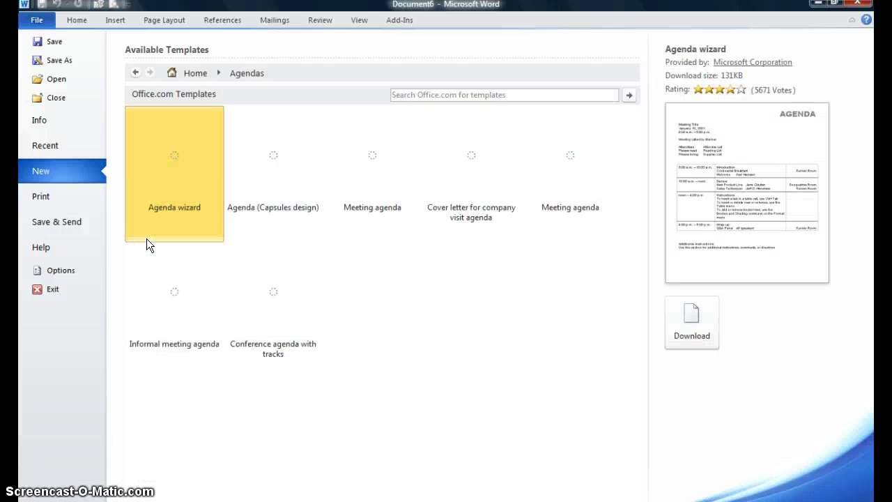
click(568, 352)
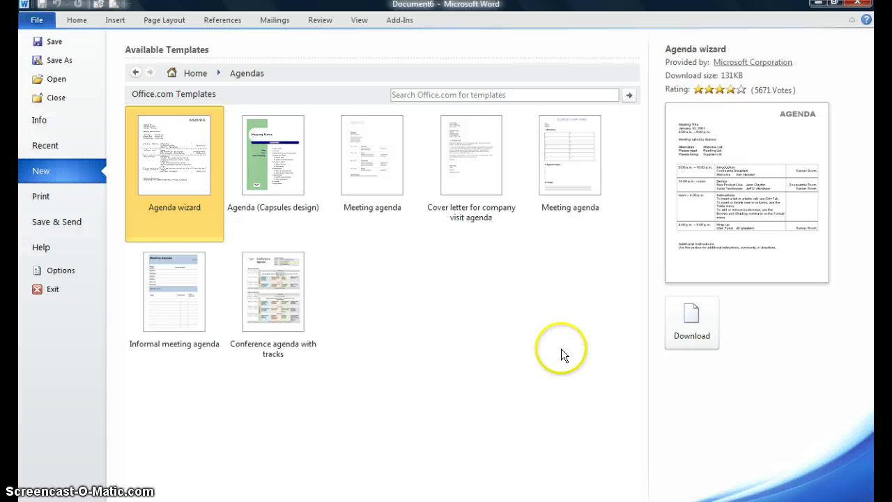
click(283, 315)
click(687, 358)
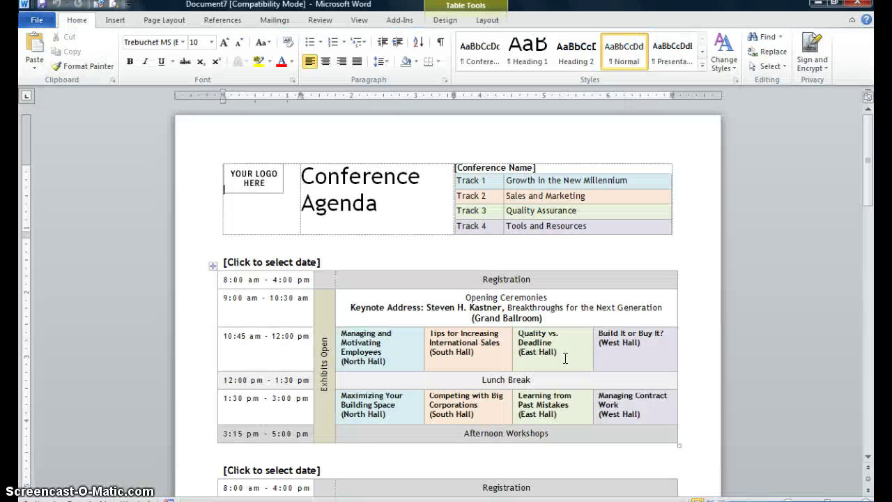
Step: Add an empty line below the schedule ending with Evening Presentation and Dinner, and insert a page break there
click(427, 266)
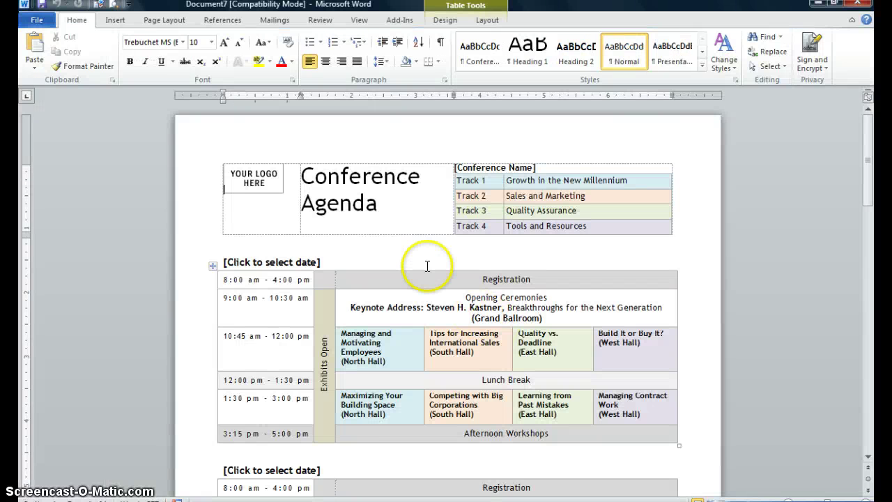
scroll(427, 265, down, 15)
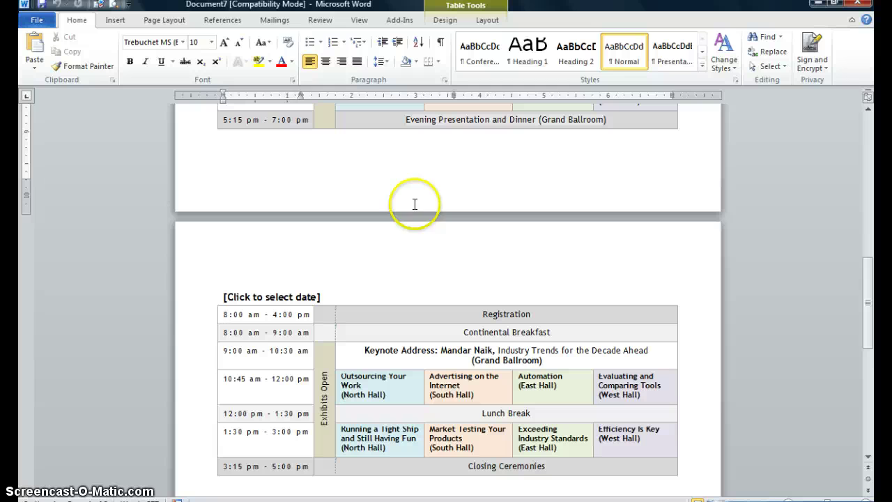
click(254, 146)
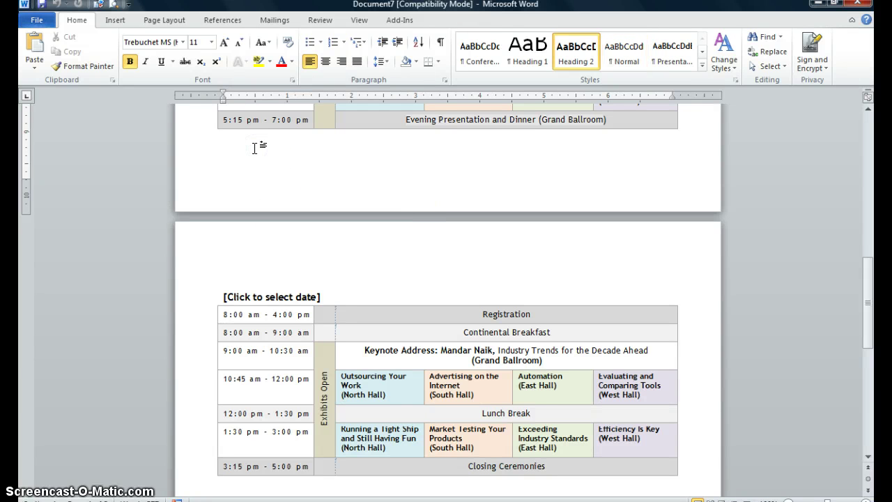
key(Return)
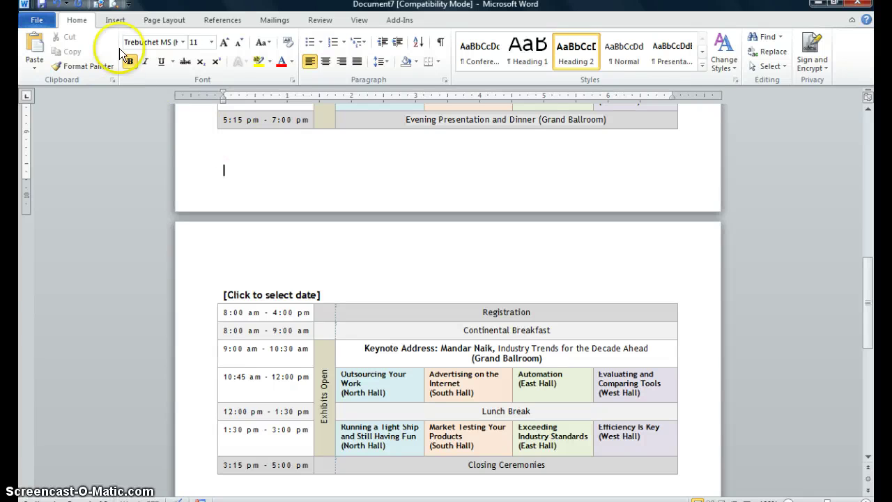
click(115, 20)
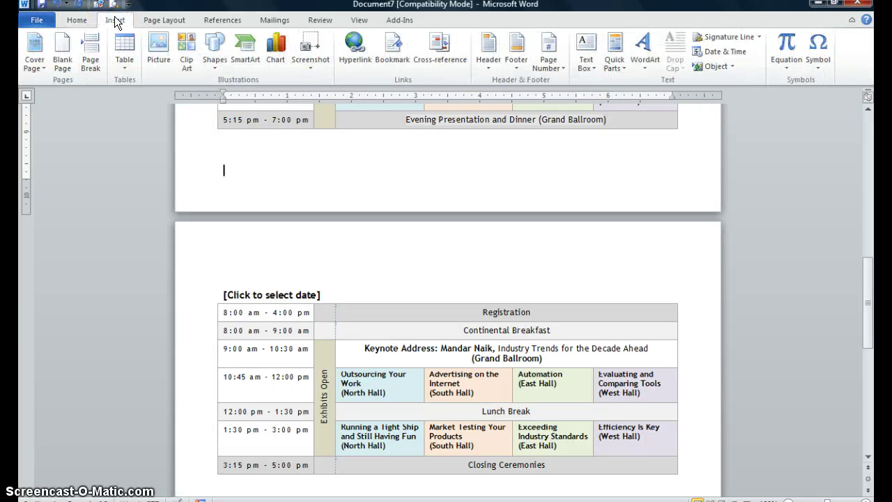
click(112, 21)
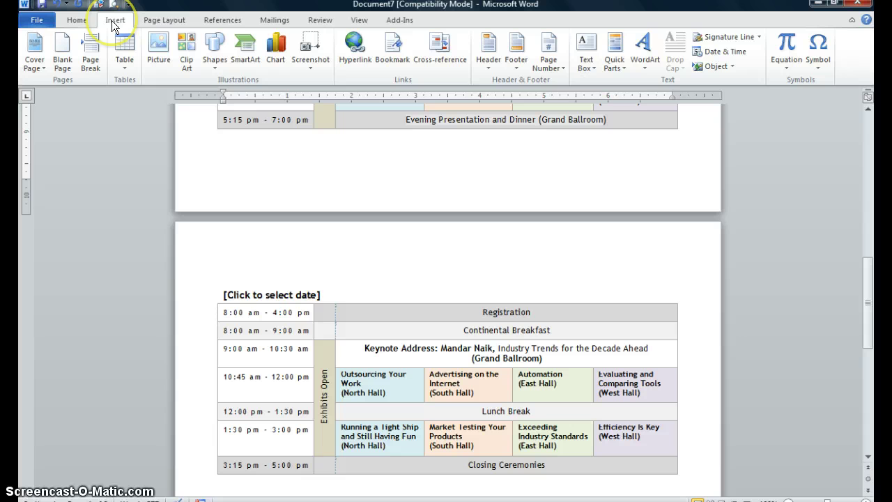
click(86, 63)
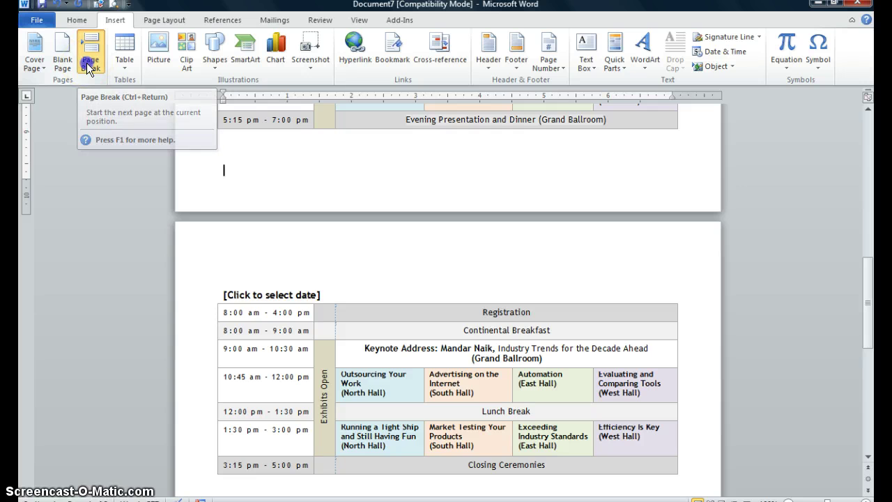
Step: Check the pages around the page break and place the insertion point on the new blank page
click(275, 267)
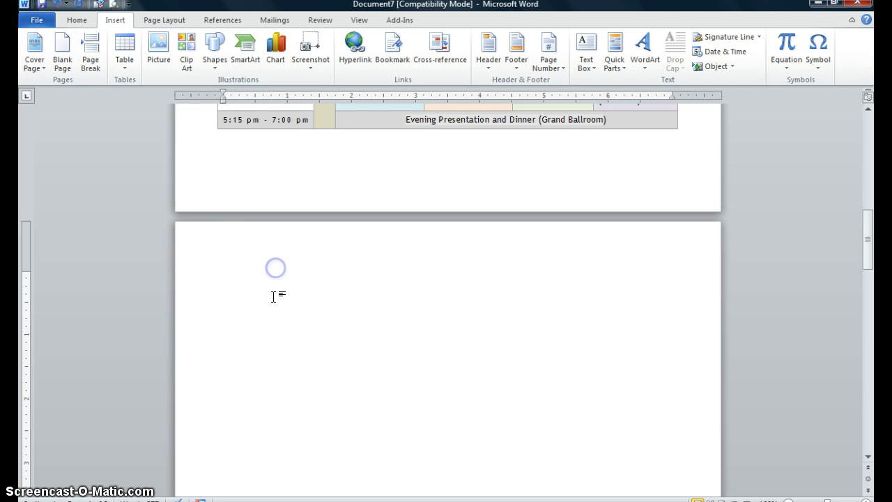
scroll(273, 295, down, 10)
scroll(273, 297, down, 15)
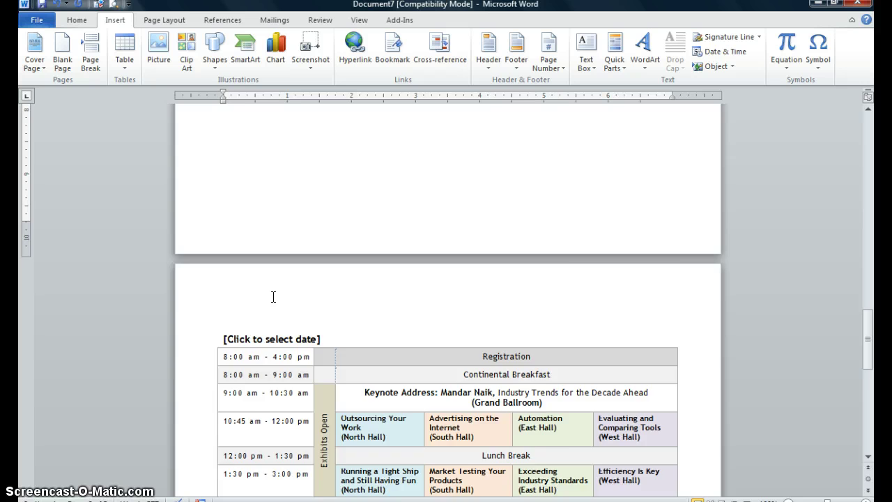
scroll(271, 279, up, 4)
click(271, 267)
click(271, 198)
click(270, 306)
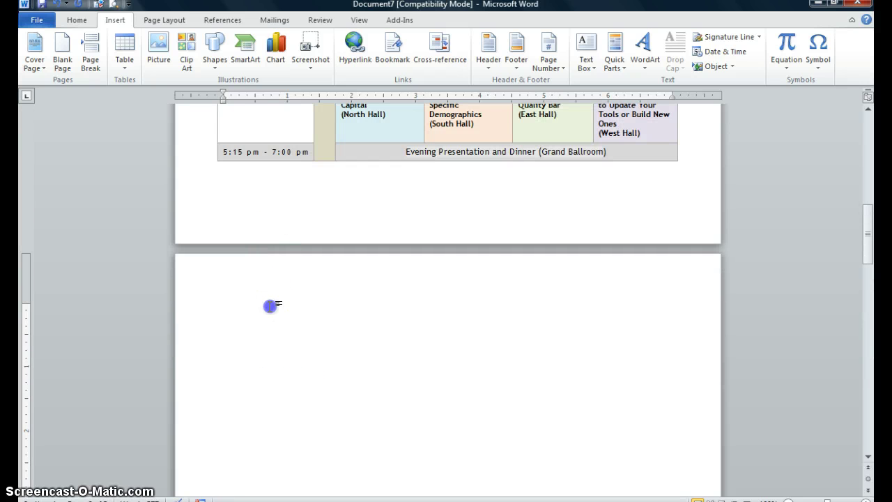
click(353, 312)
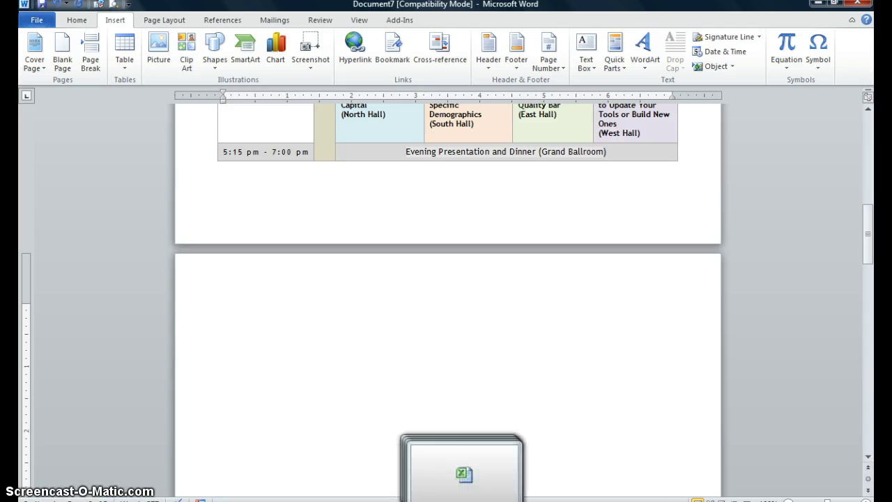
Step: Switch to the budget cashflow worksheet in Excel and copy the Expenses and Spendable Income chart
mouse_move(456, 432)
click(466, 450)
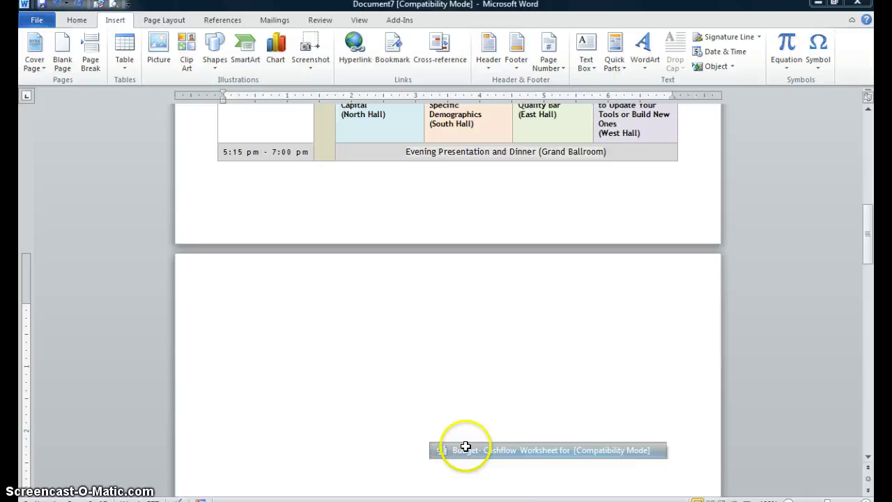
click(806, 289)
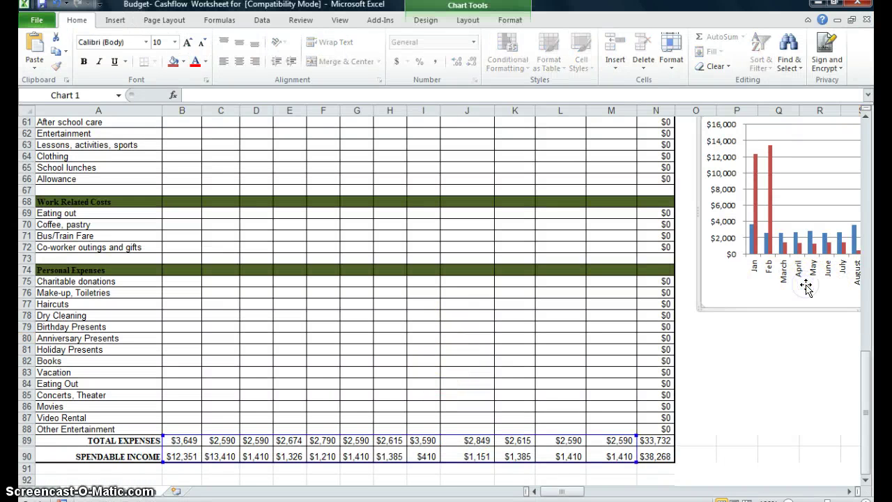
click(849, 491)
click(850, 491)
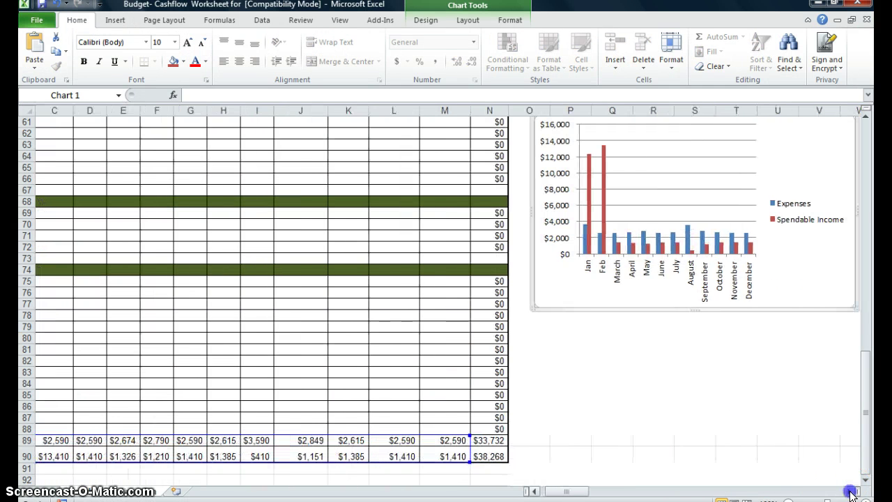
click(849, 491)
scroll(595, 249, up, 2)
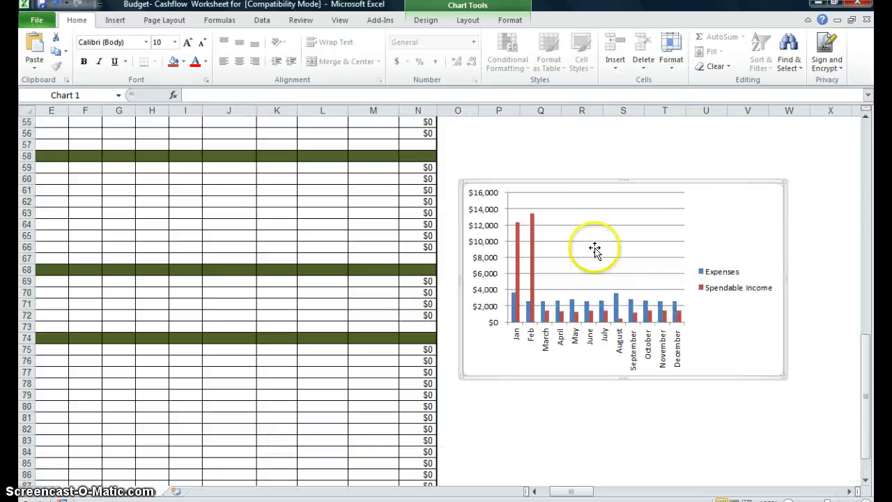
right_click(584, 191)
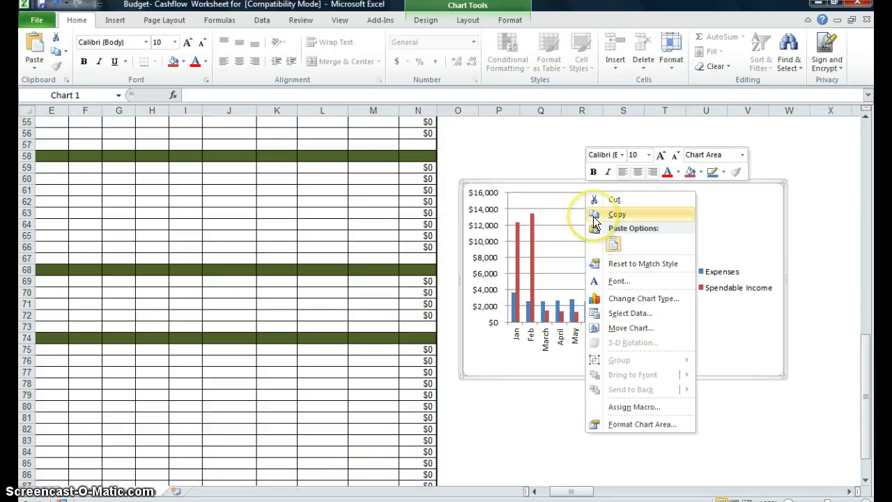
click(596, 215)
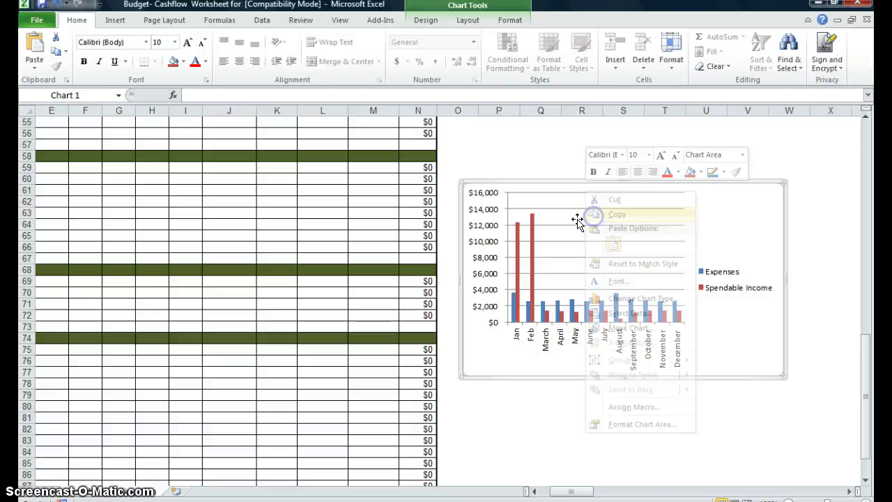
Step: Switch to the conference agenda in Word and paste the copied chart onto the blank page with its data linked to the workbook
mouse_move(606, 499)
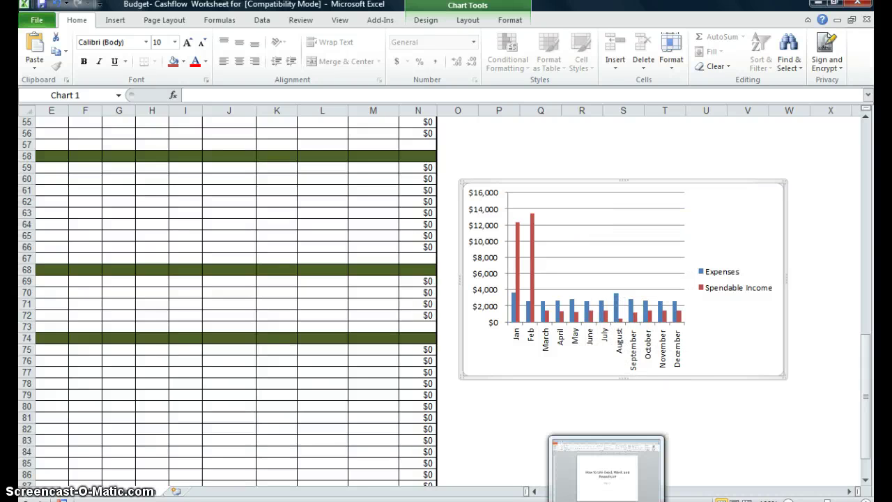
mouse_move(179, 499)
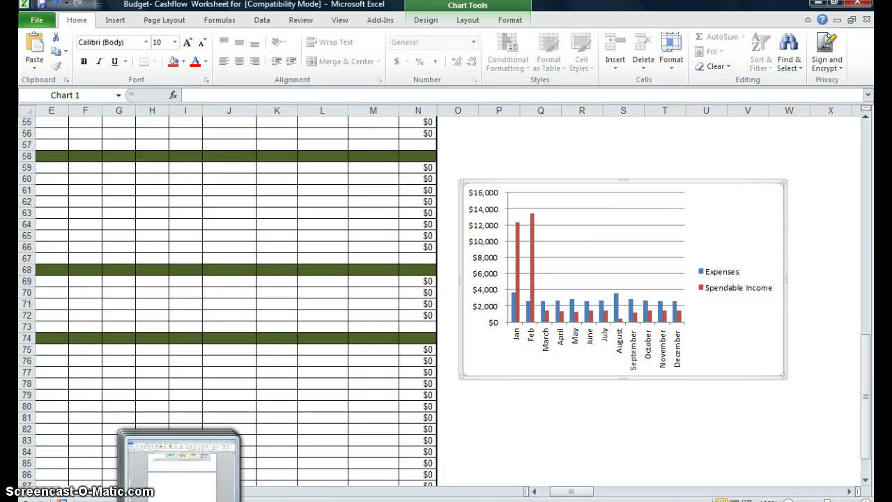
click(179, 499)
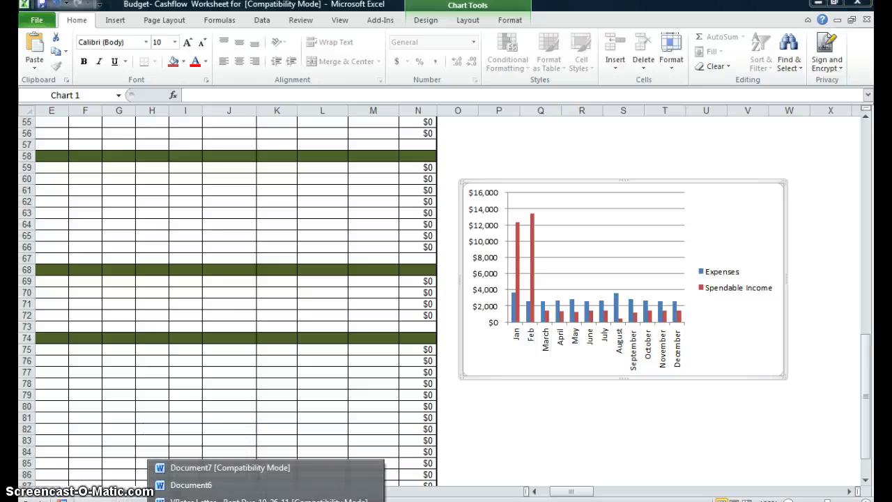
click(179, 466)
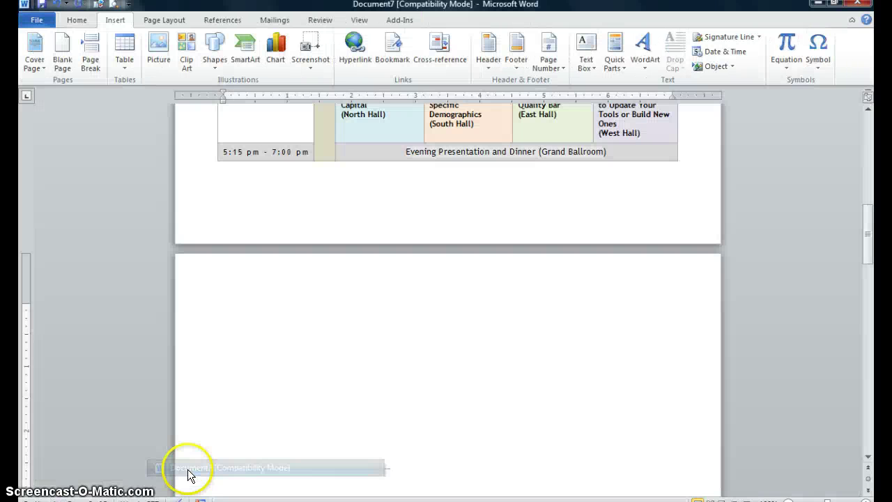
right_click(274, 330)
click(271, 335)
right_click(261, 339)
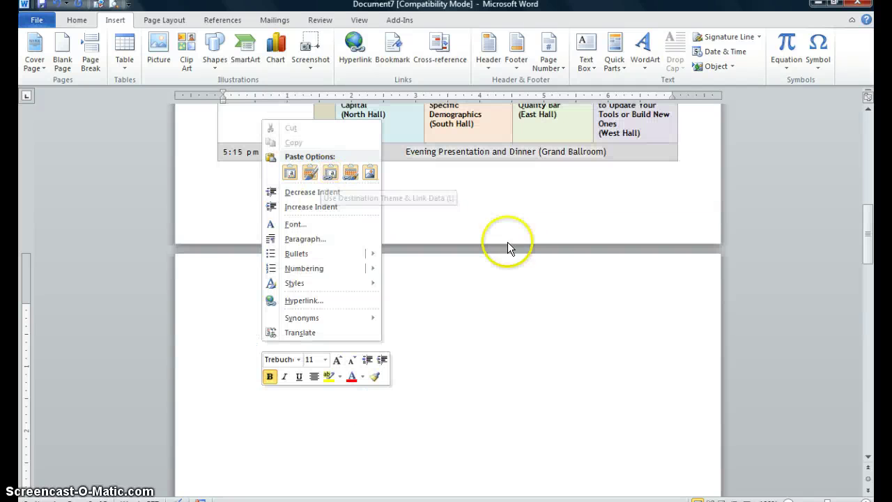
click(74, 21)
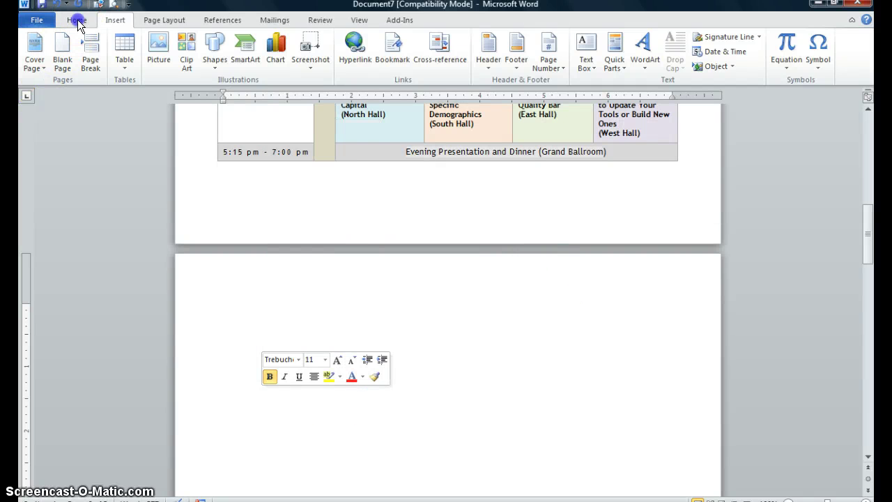
click(76, 20)
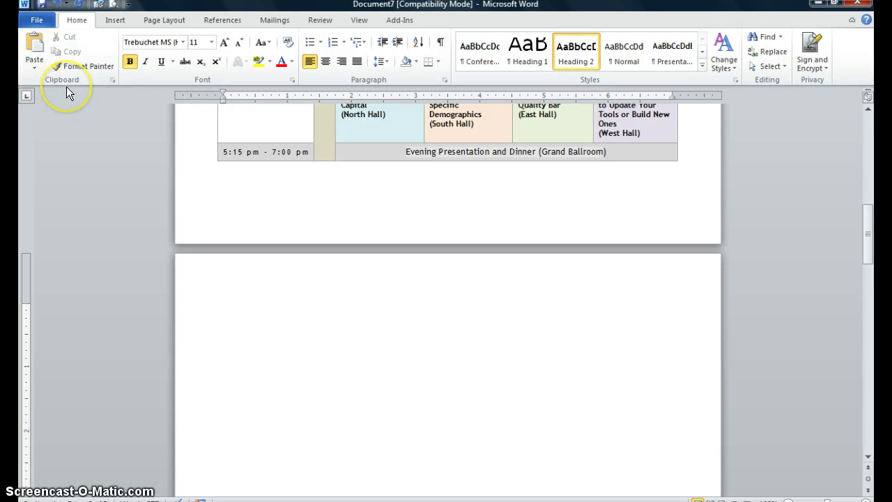
click(32, 72)
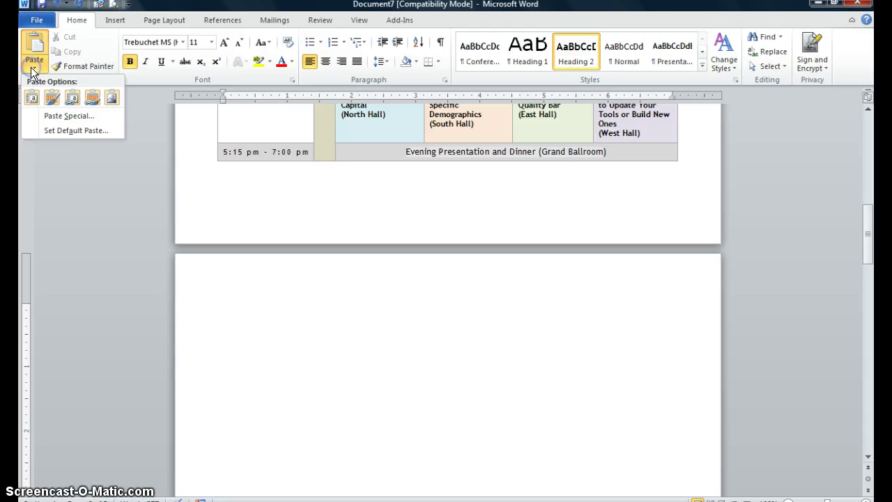
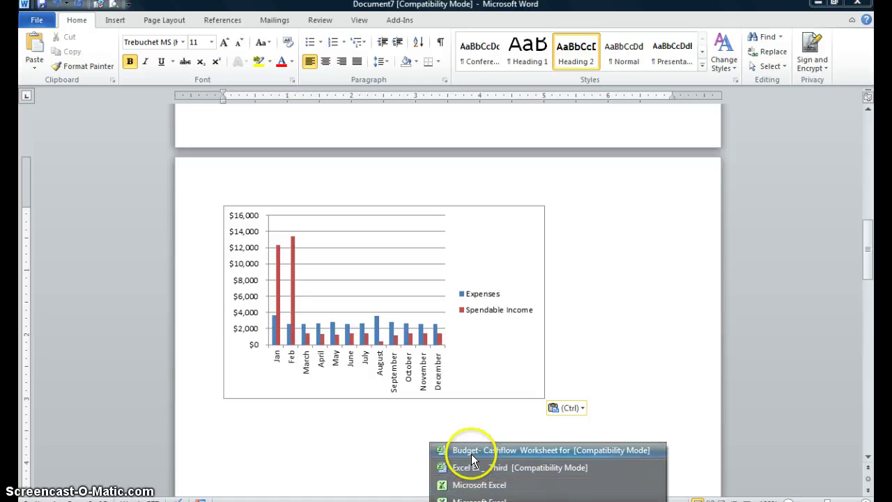
Step: Switch to the budget cashflow worksheet in Excel and set the January salary in cell B5 to 4000
click(471, 451)
drag(557, 493, 531, 491)
scroll(394, 427, up, 14)
scroll(392, 425, up, 1)
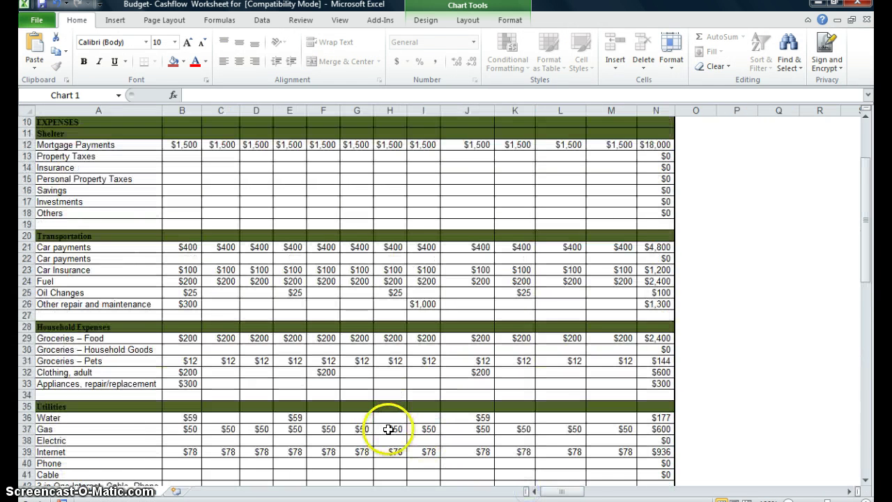
scroll(389, 424, down, 4)
scroll(388, 425, up, 7)
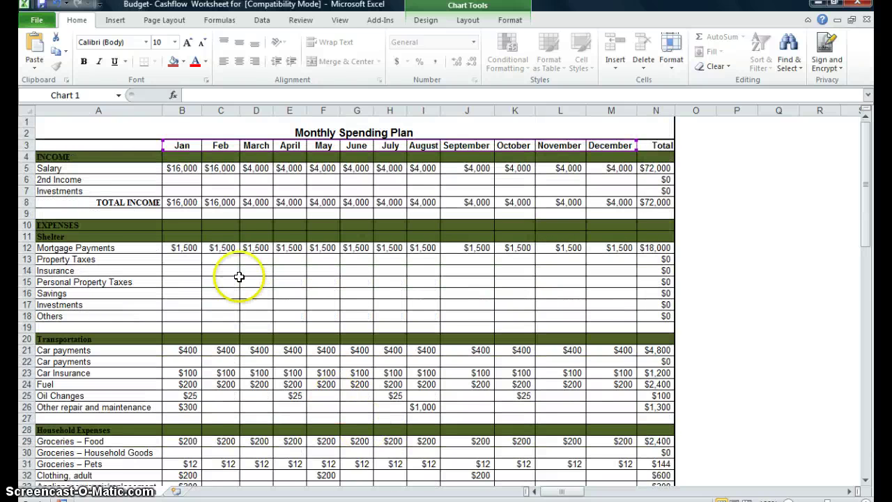
click(186, 168)
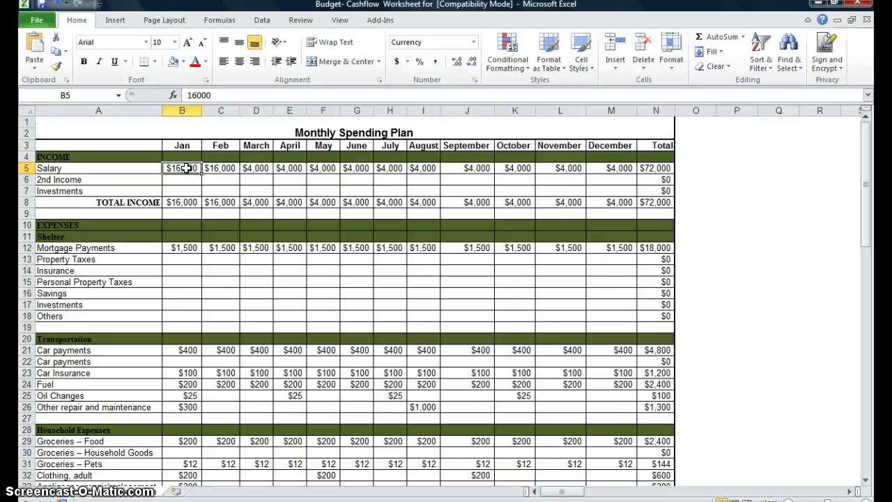
text(4)
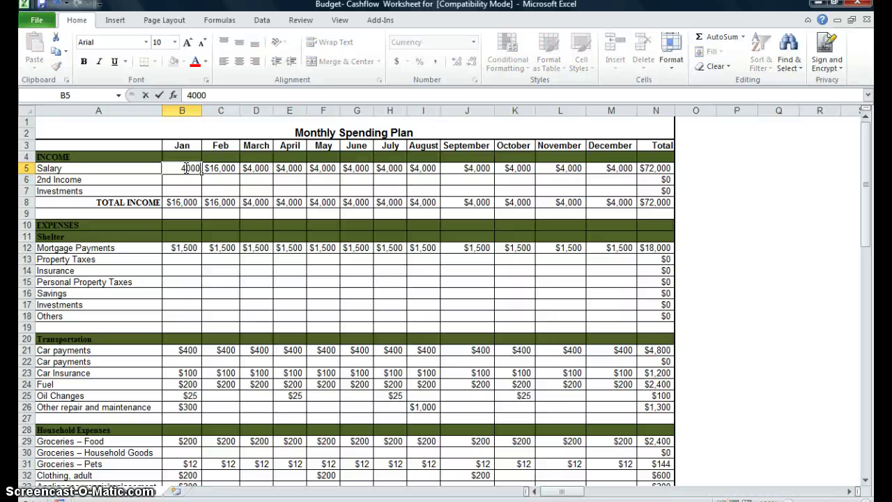
key(Return)
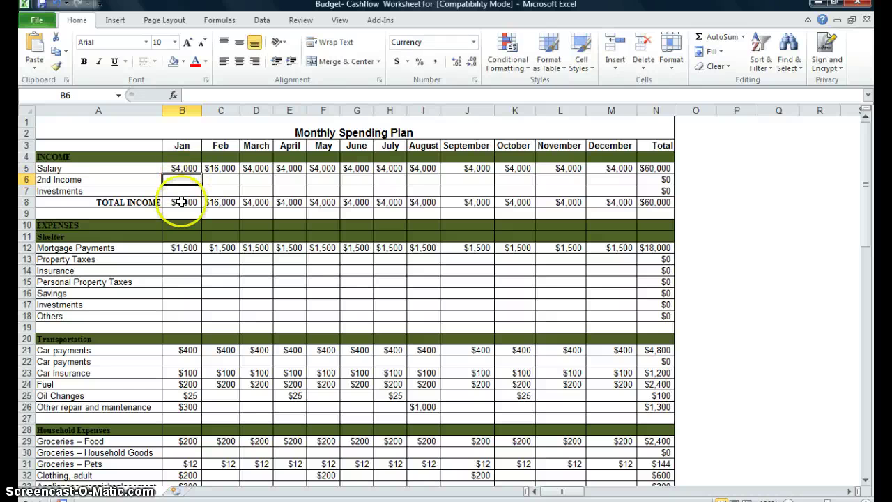
Step: Set the February salary in cell C5 to 4000
scroll(182, 209, down, 7)
scroll(186, 222, down, 17)
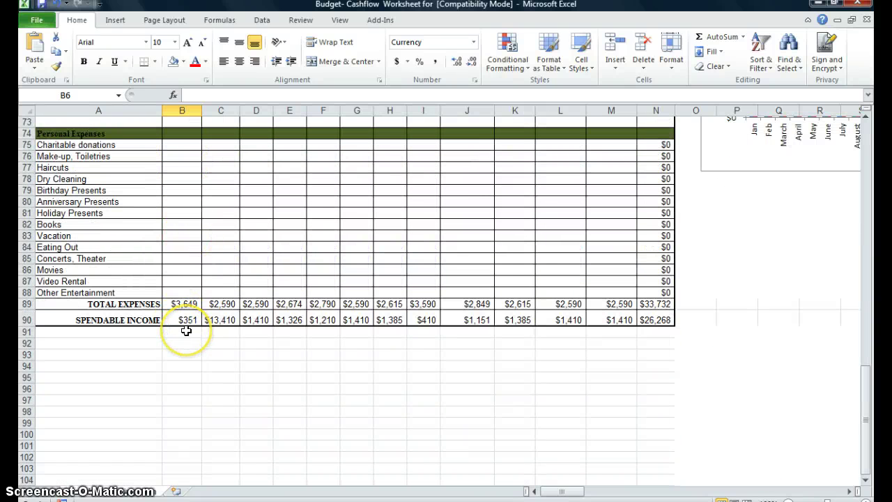
click(848, 491)
scroll(816, 465, up, 6)
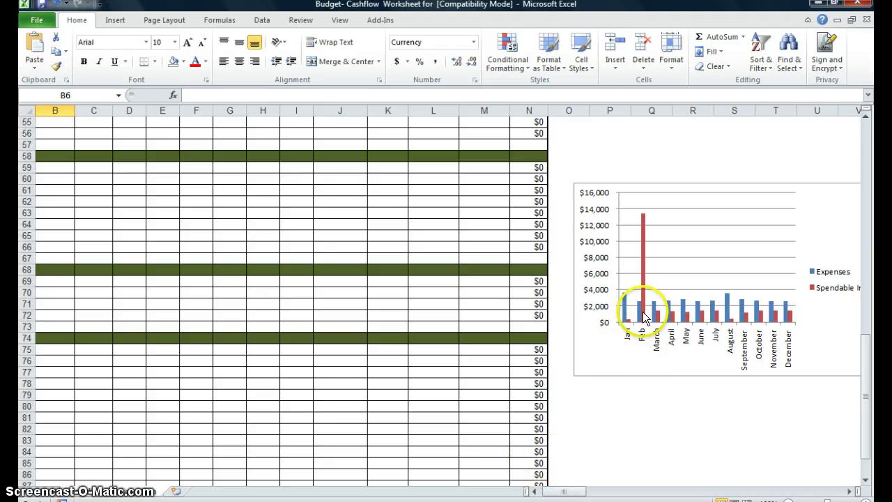
click(533, 491)
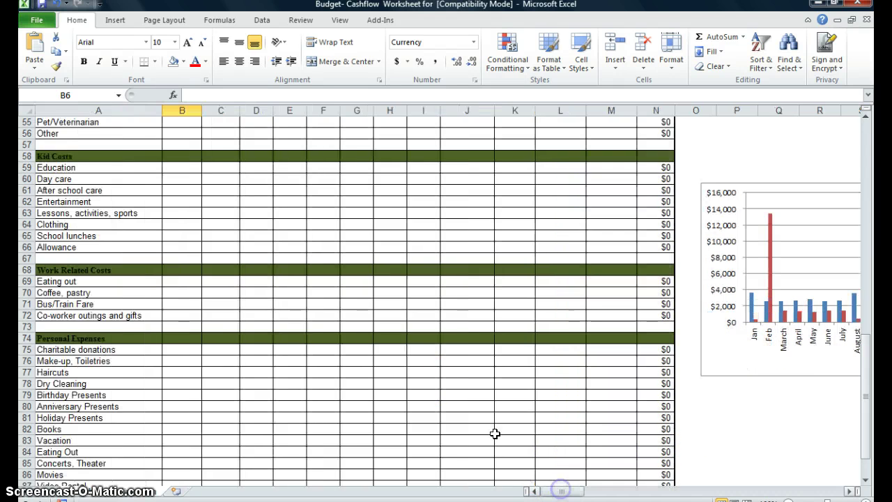
scroll(454, 378, up, 18)
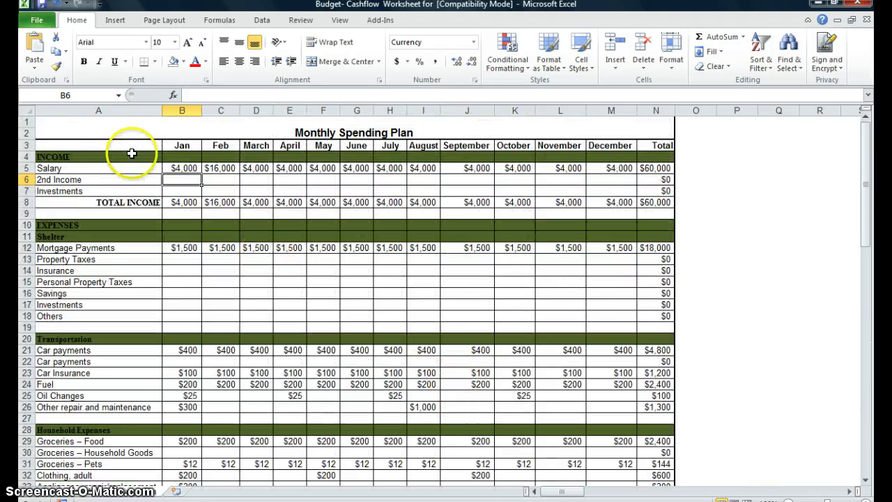
click(220, 170)
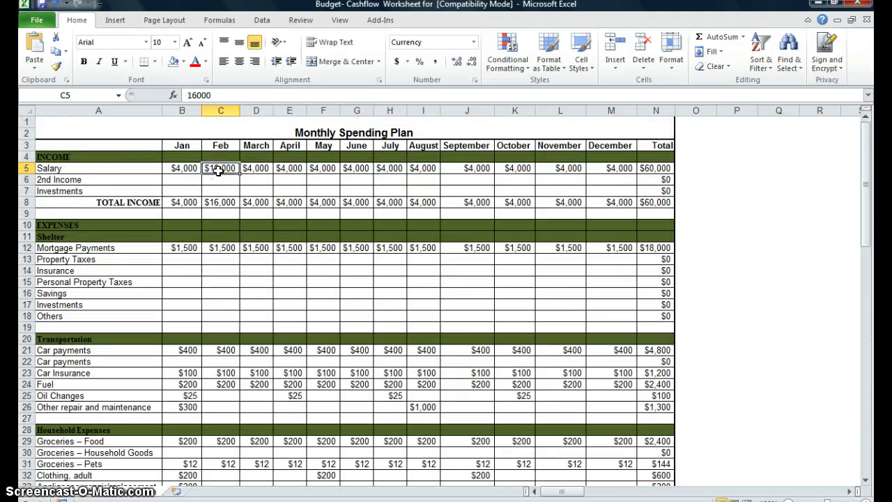
text(4)
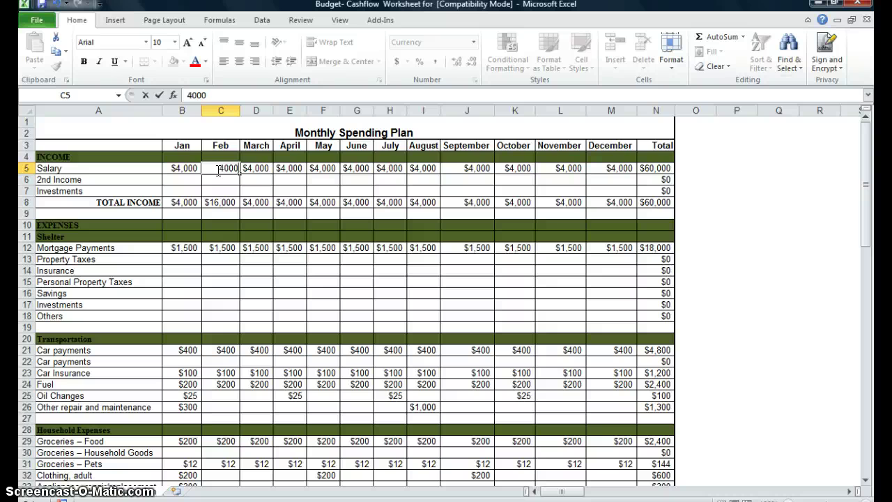
text(000)
key(Return)
Step: Check February's spendable income and the chart in the workbook, and compare them with the linked chart in the Word agenda
scroll(213, 216, down, 16)
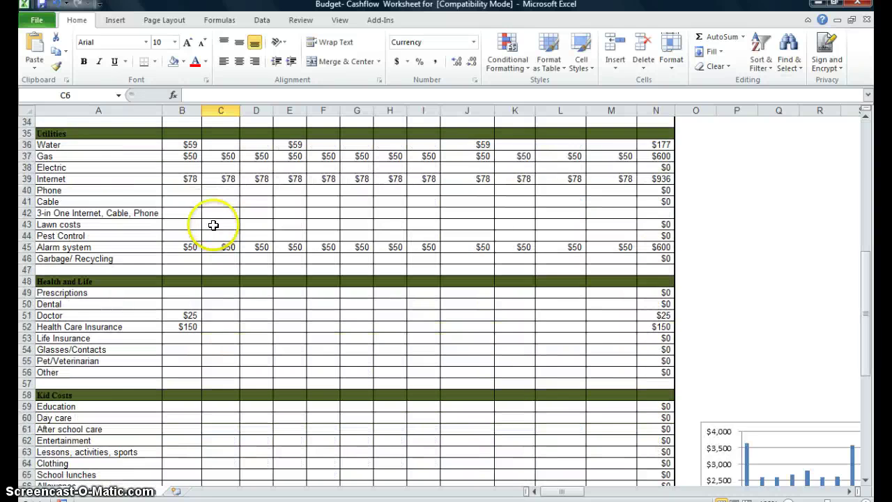
scroll(218, 245, down, 8)
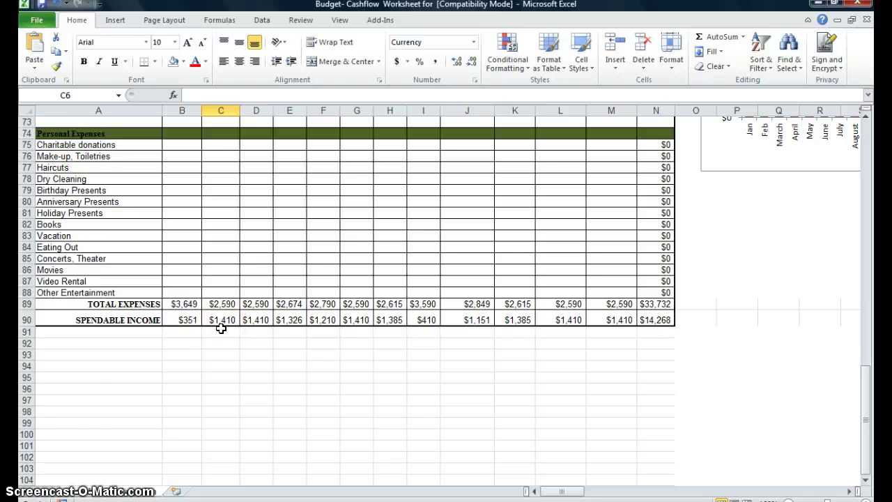
scroll(798, 368, up, 5)
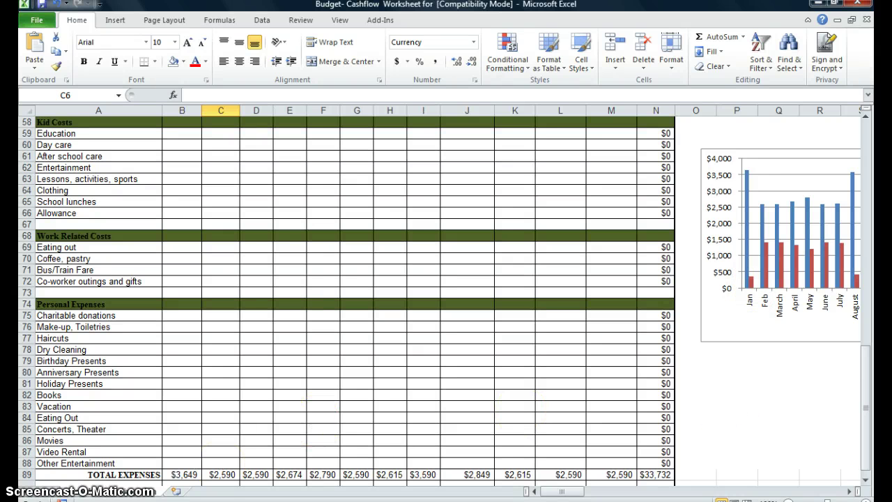
mouse_move(237, 500)
click(200, 469)
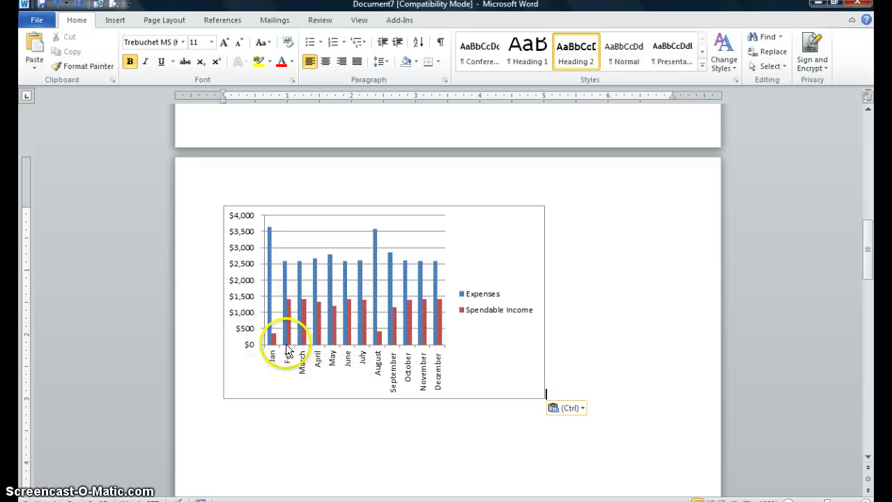
mouse_move(271, 234)
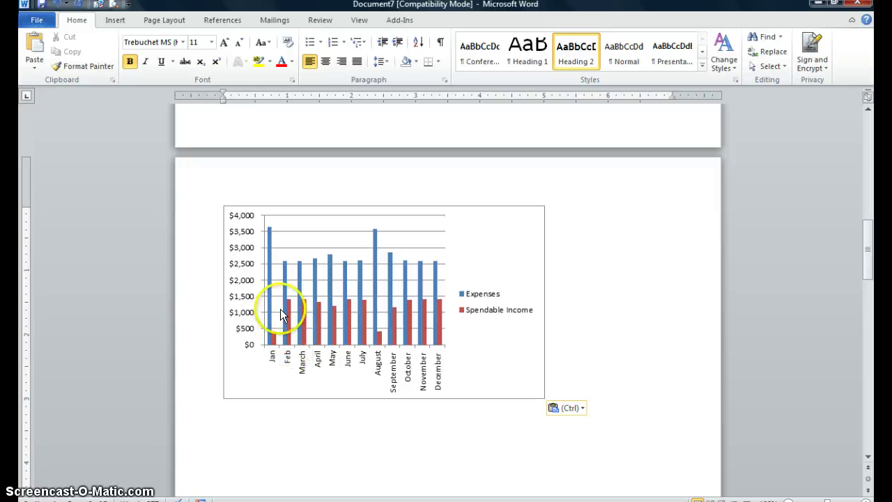
mouse_move(281, 263)
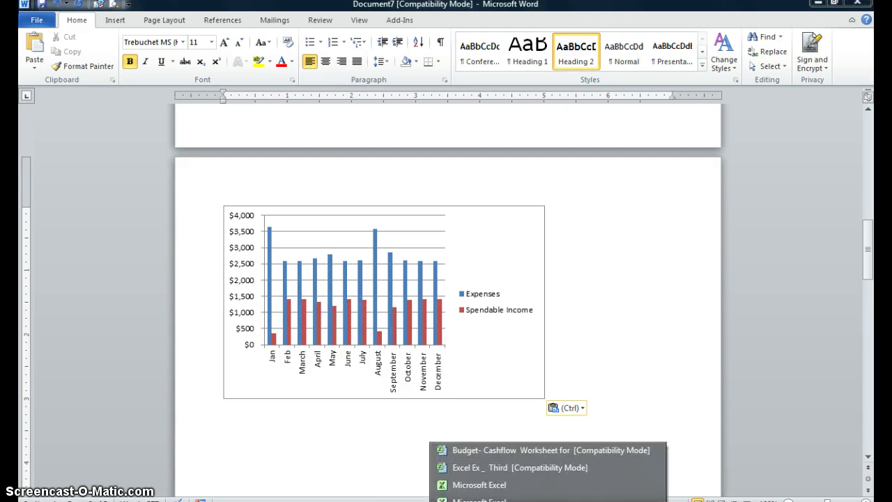
click(458, 451)
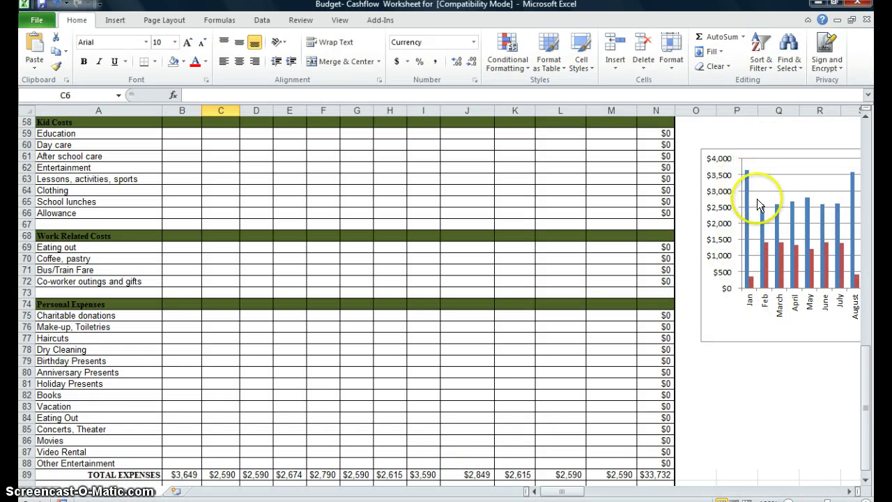
mouse_move(764, 218)
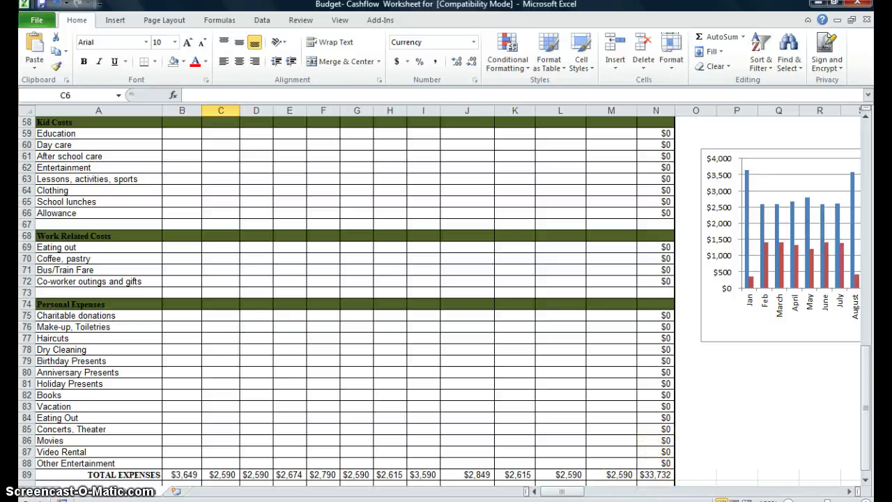
Step: Switch to PowerPoint and create a new blank presentation
mouse_move(607, 498)
click(556, 486)
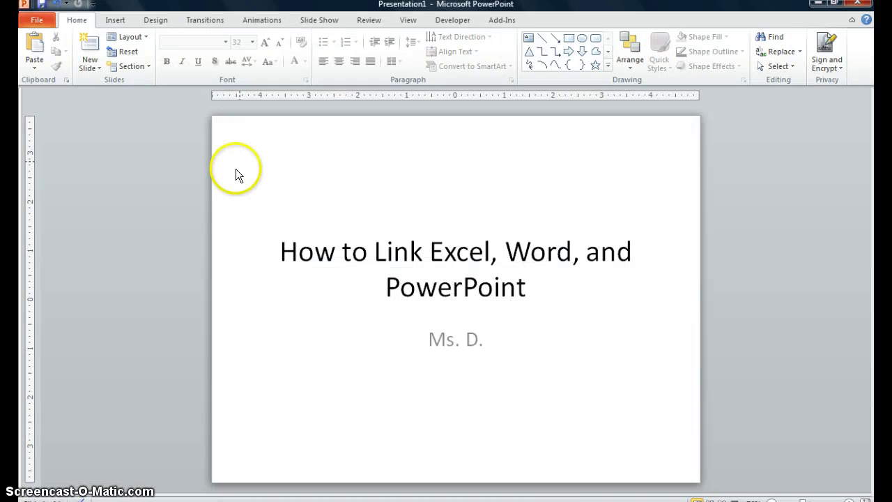
click(32, 22)
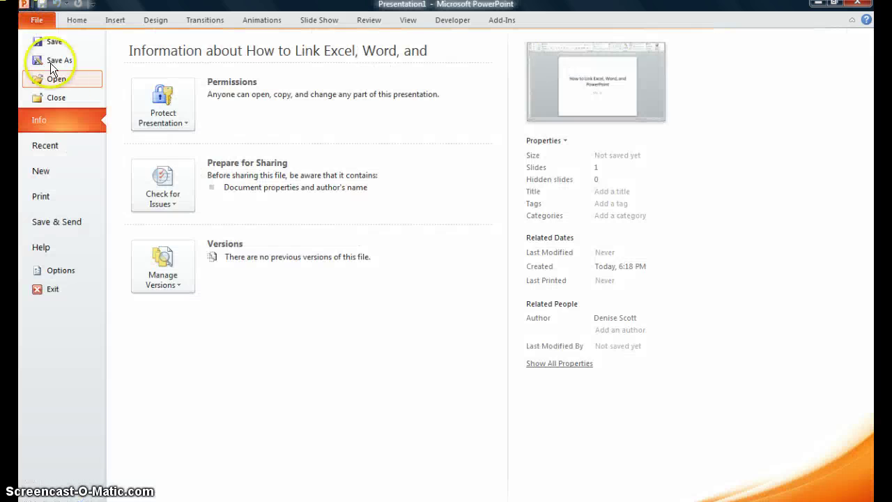
click(42, 172)
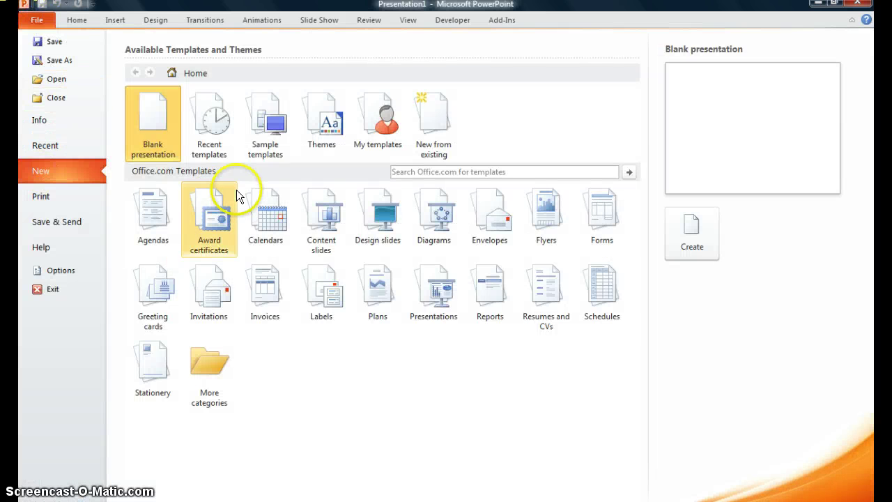
click(690, 240)
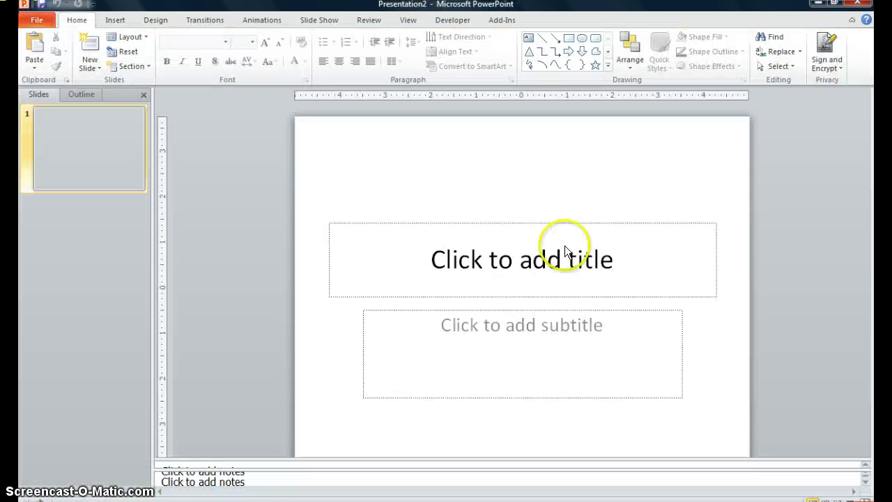
Step: Add a Title and Content slide and delete the empty title slide
click(100, 67)
click(171, 116)
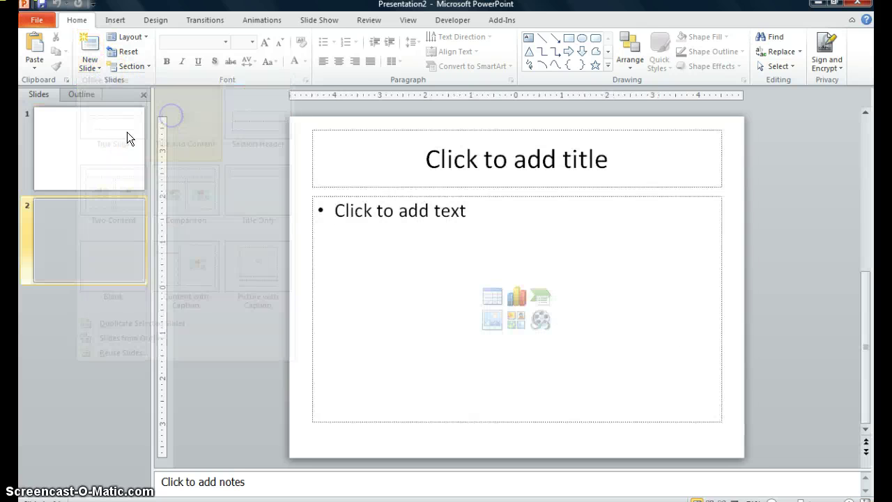
click(115, 144)
key(Delete)
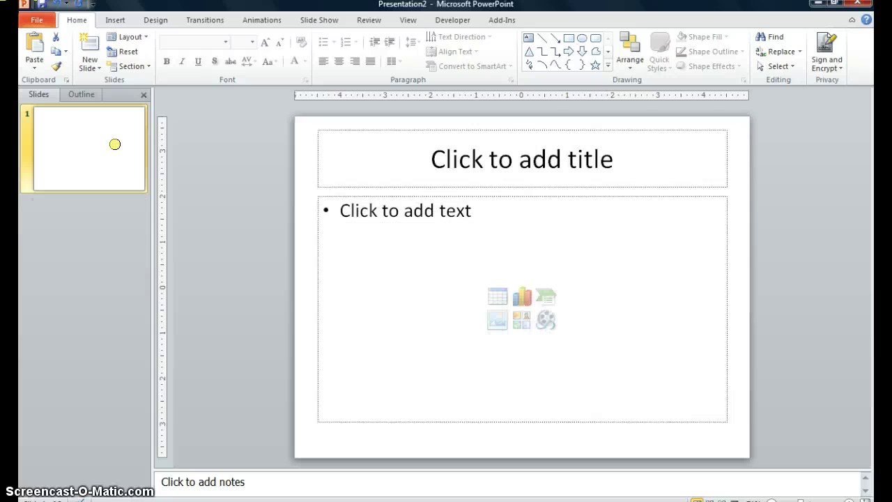
Step: Paste the copied Excel chart into the slide's content area as a linked Microsoft Excel Chart Object
click(420, 228)
right_click(421, 230)
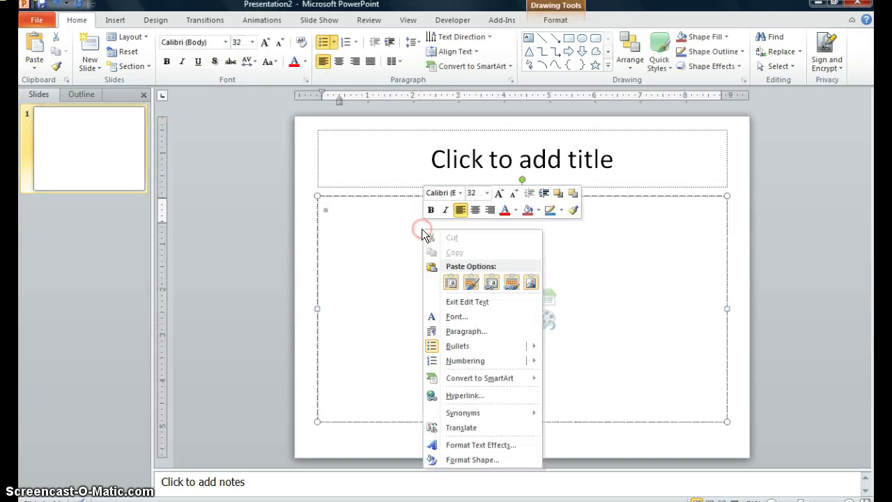
click(400, 231)
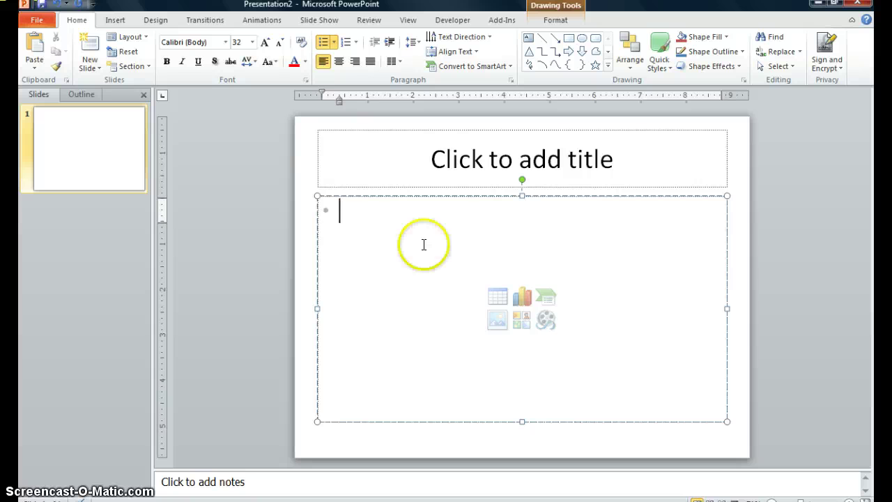
click(32, 64)
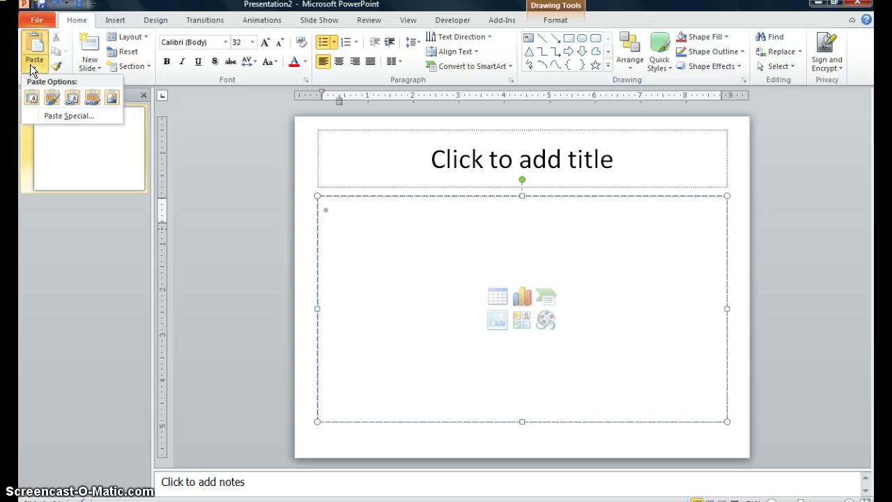
click(83, 115)
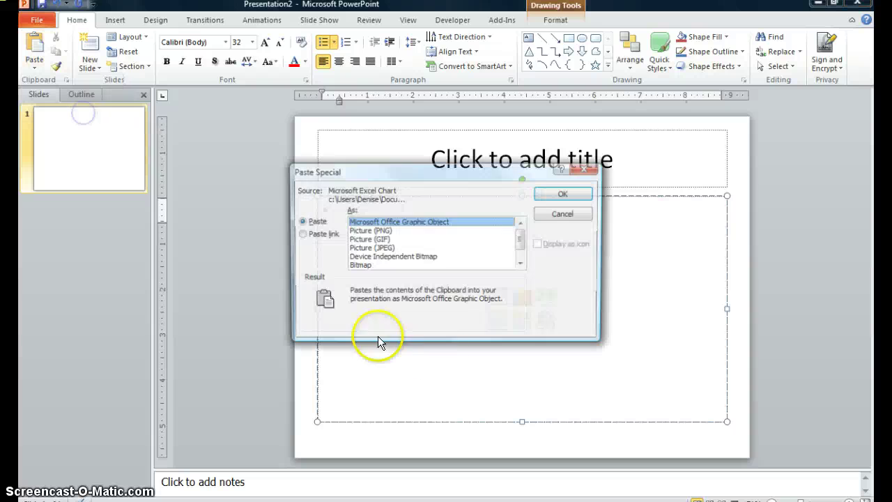
click(303, 236)
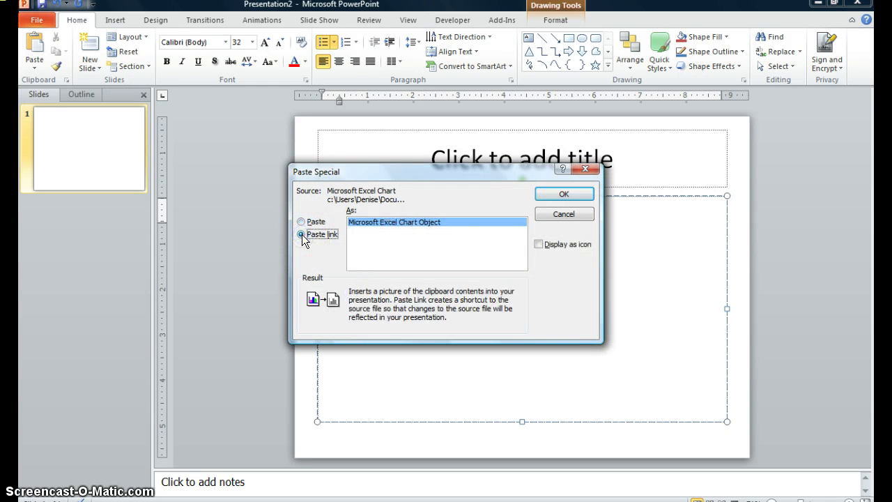
click(553, 195)
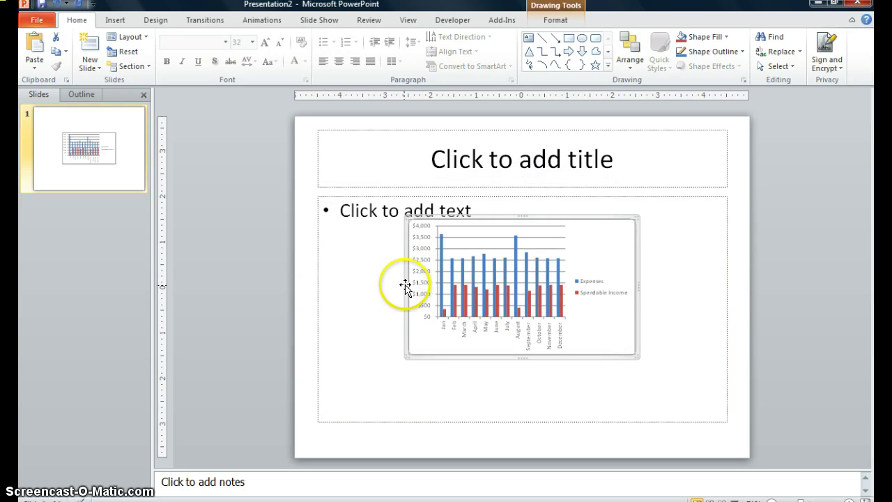
Step: Enlarge the linked chart on all four sides to cover most of the content area, and remove the placeholder's bullet
drag(407, 284, 357, 284)
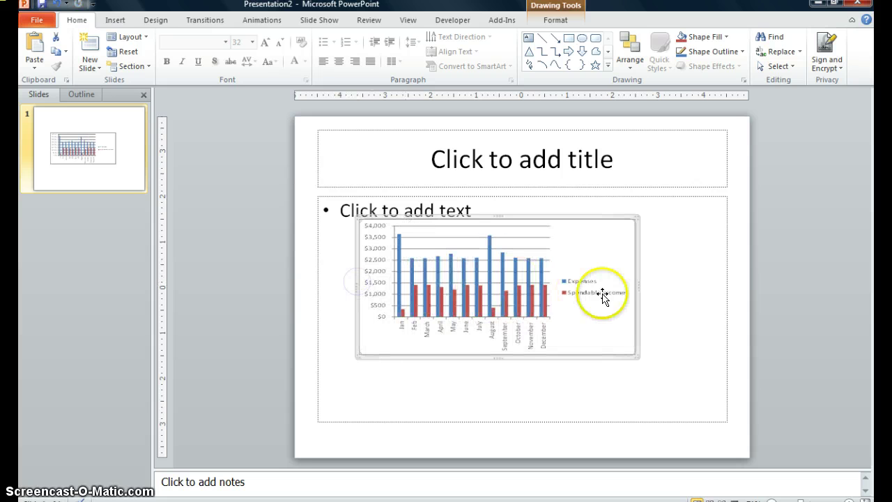
drag(638, 287, 684, 299)
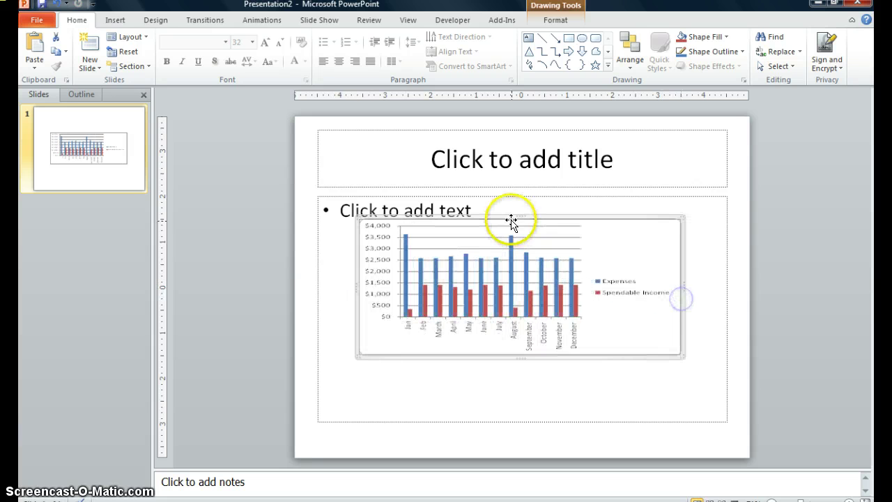
drag(520, 222, 518, 190)
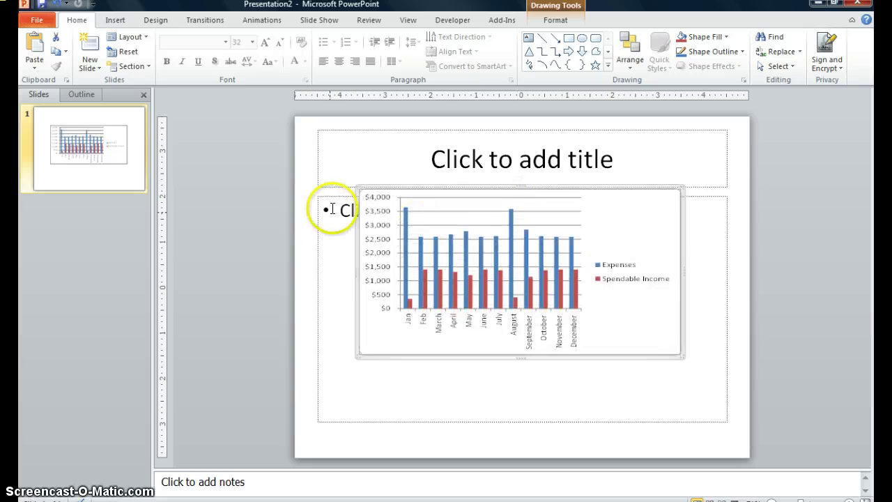
click(337, 208)
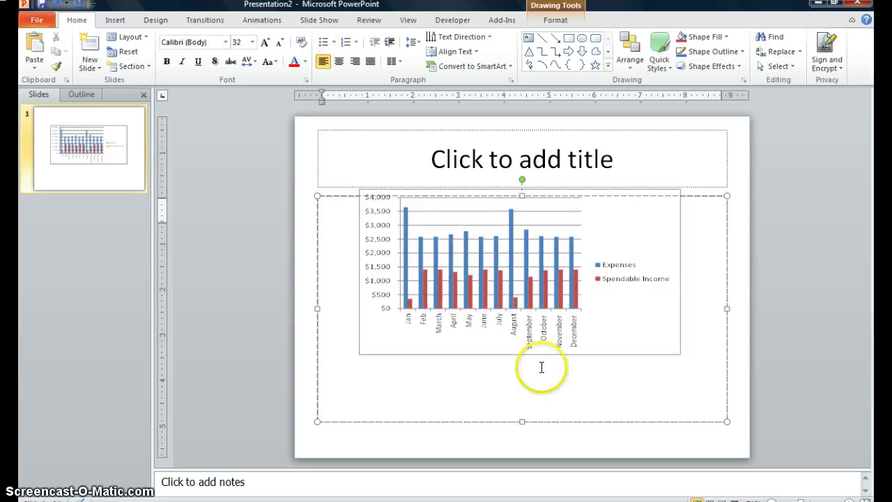
click(495, 353)
drag(511, 358, 521, 414)
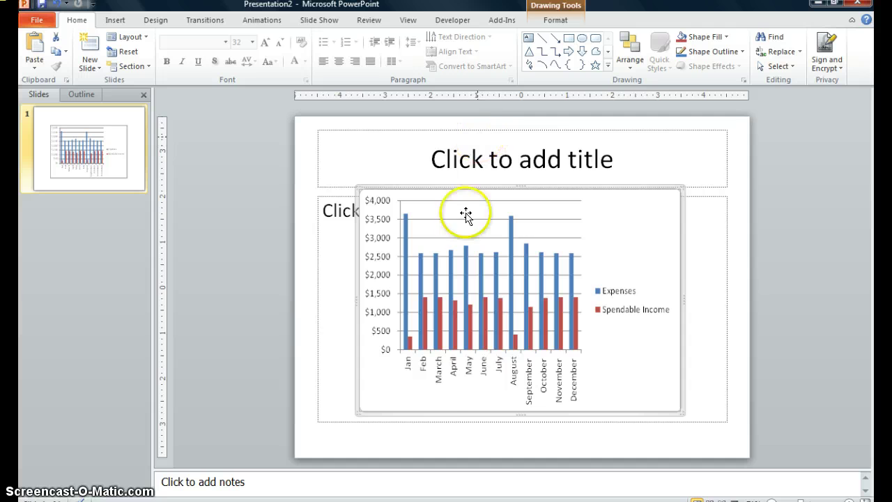
Step: Switch to the Excel budget workbook and set the January and February salaries in cells B5 and C5 to 16000
mouse_move(464, 498)
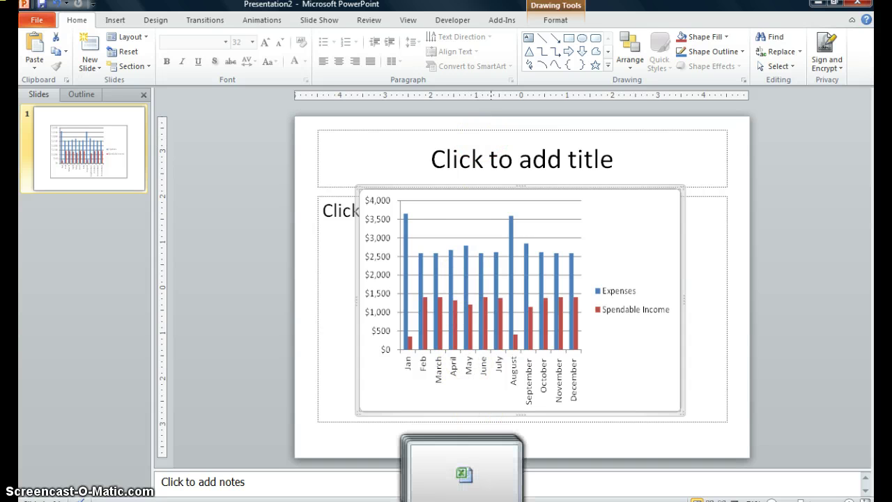
click(479, 449)
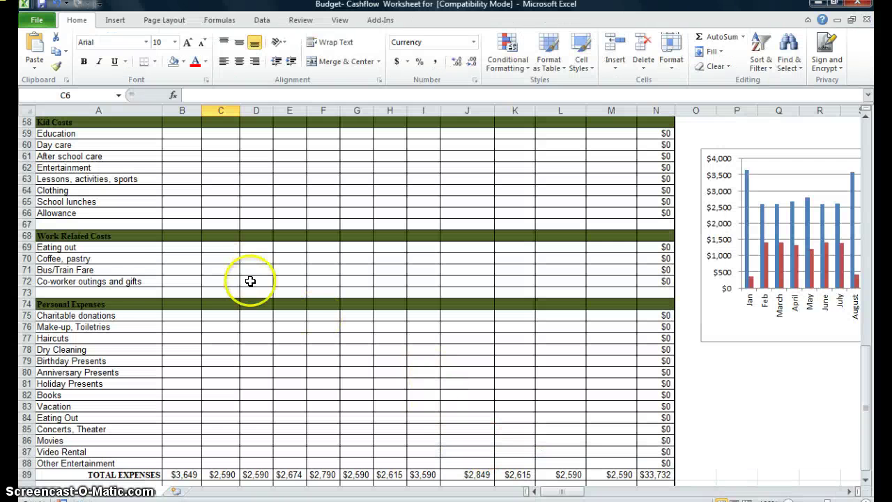
scroll(250, 281, up, 19)
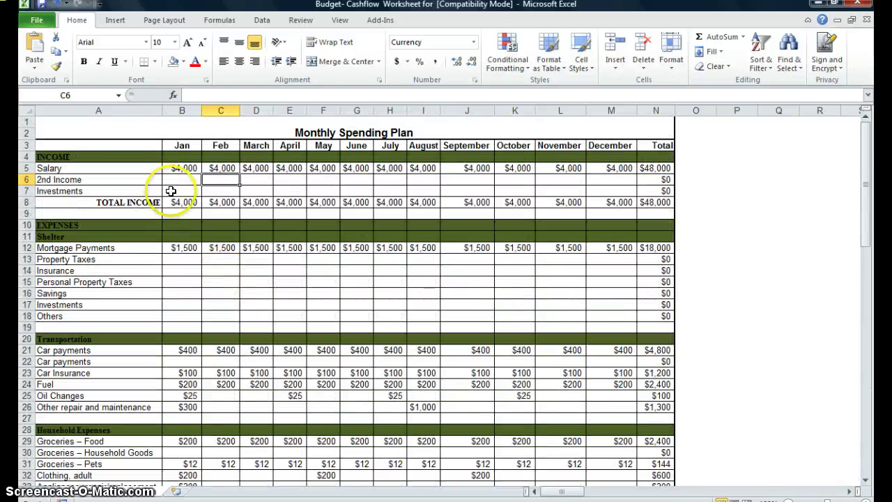
click(178, 170)
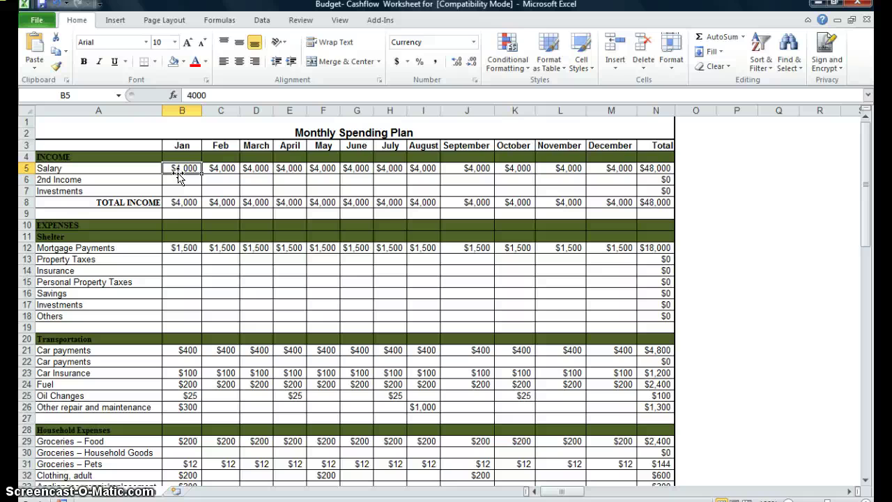
text(16)
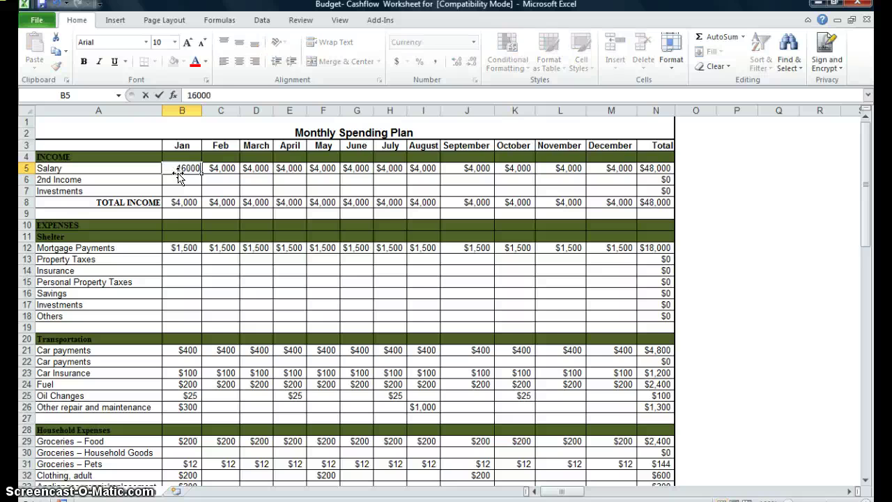
key(Return)
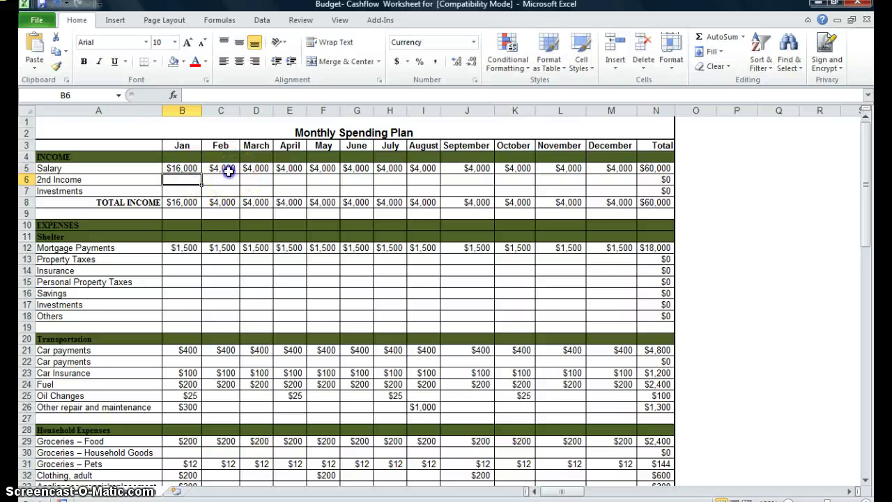
click(228, 170)
text(160)
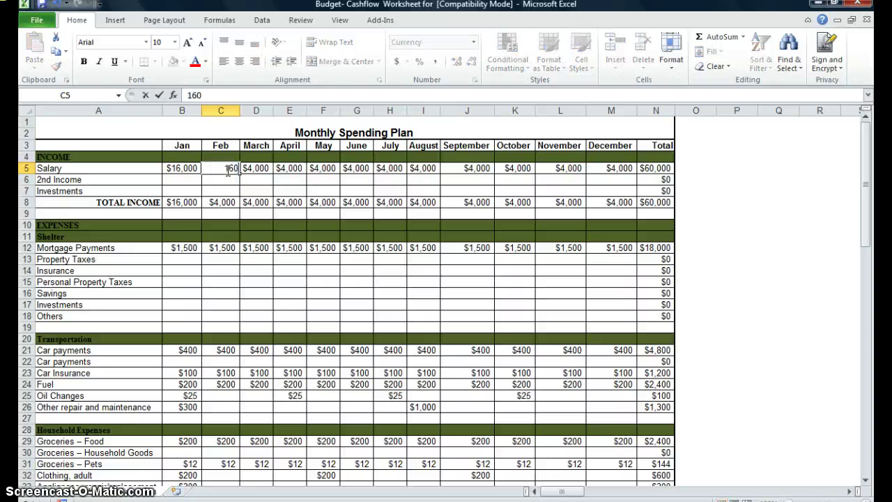
text(00)
key(Return)
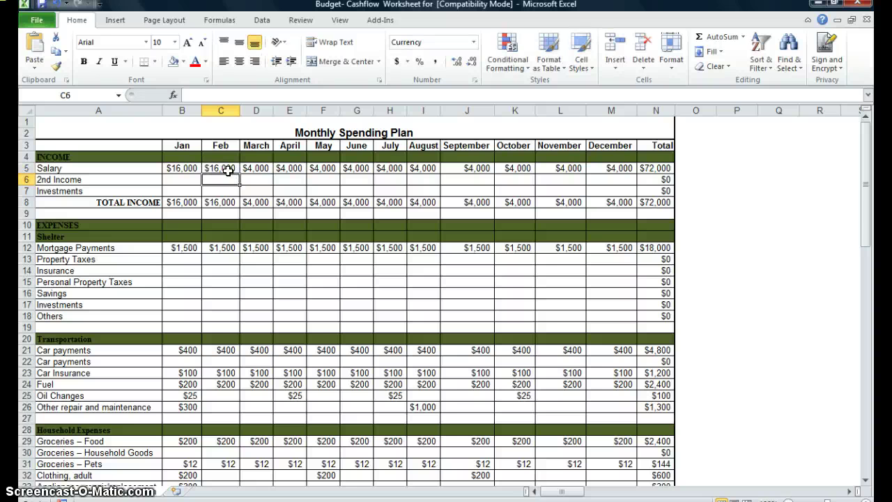
Step: Check the January and February spendable income in row 90 and the bars in the workbook's chart
scroll(230, 209, down, 18)
scroll(232, 242, down, 6)
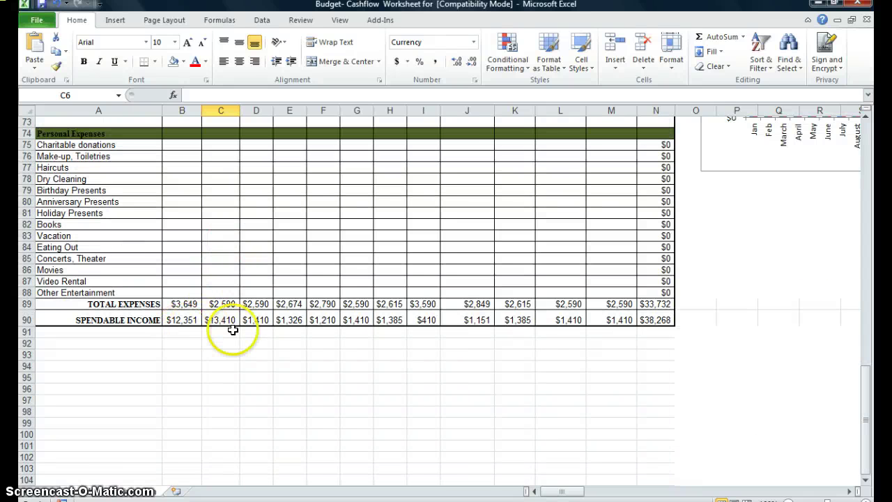
scroll(532, 336, up, 5)
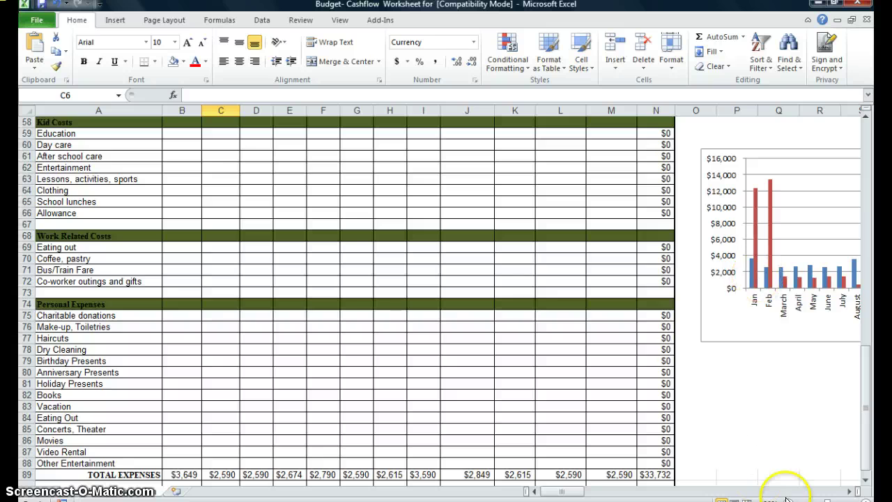
click(848, 491)
click(848, 491)
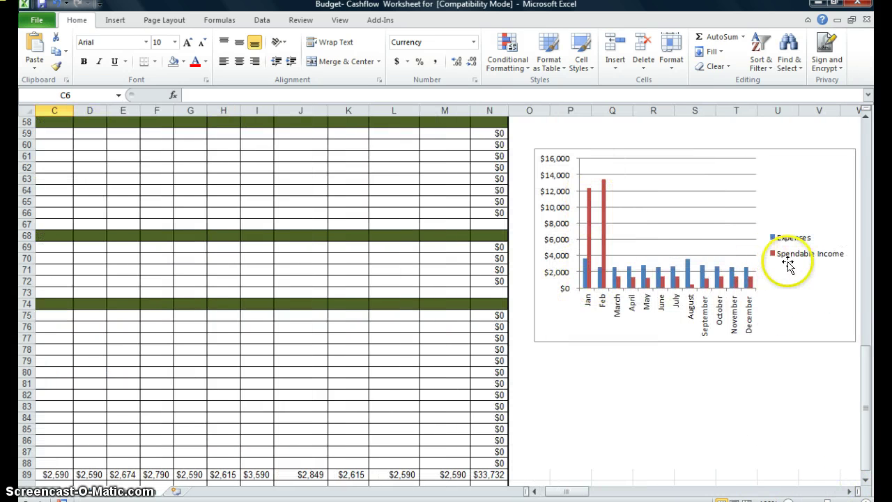
mouse_move(591, 196)
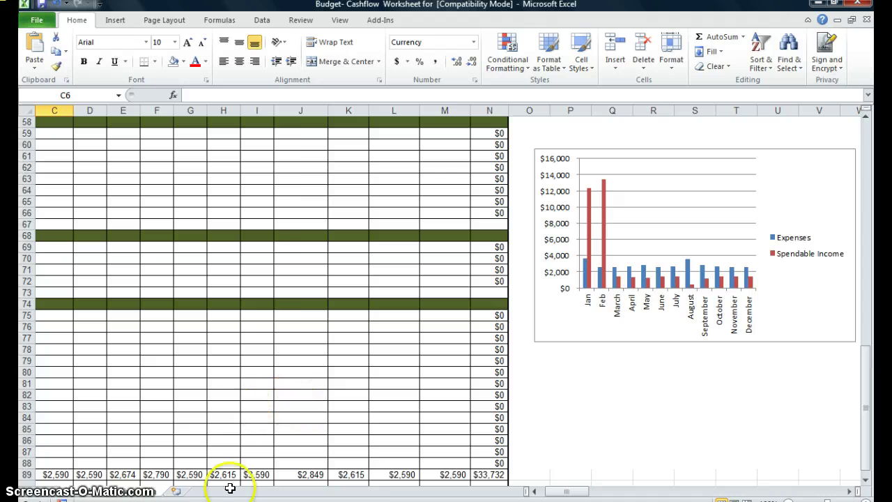
Step: Check the linked chart in the Word agenda, Document7, and in the PowerPoint presentation, Presentation2, against the workbook
mouse_move(181, 499)
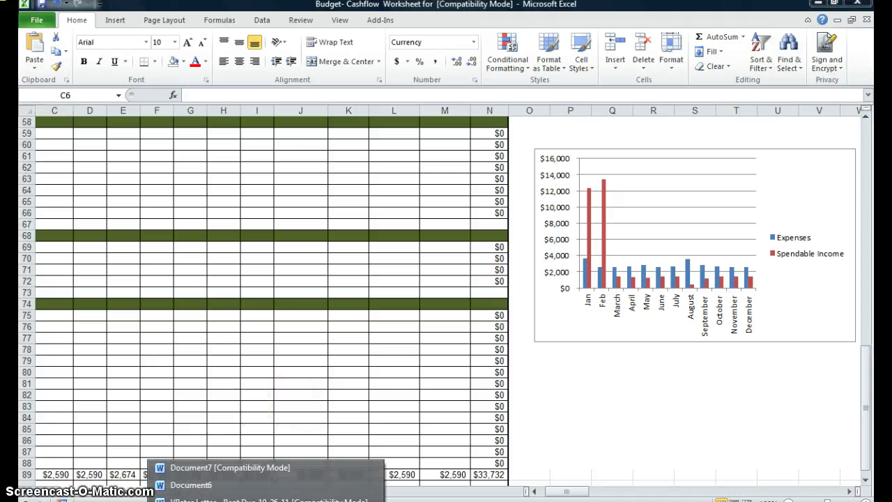
click(195, 459)
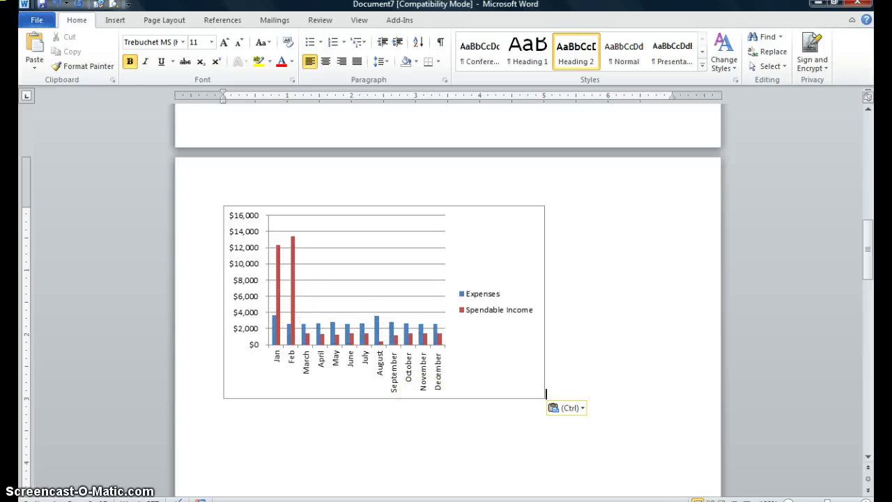
mouse_move(585, 496)
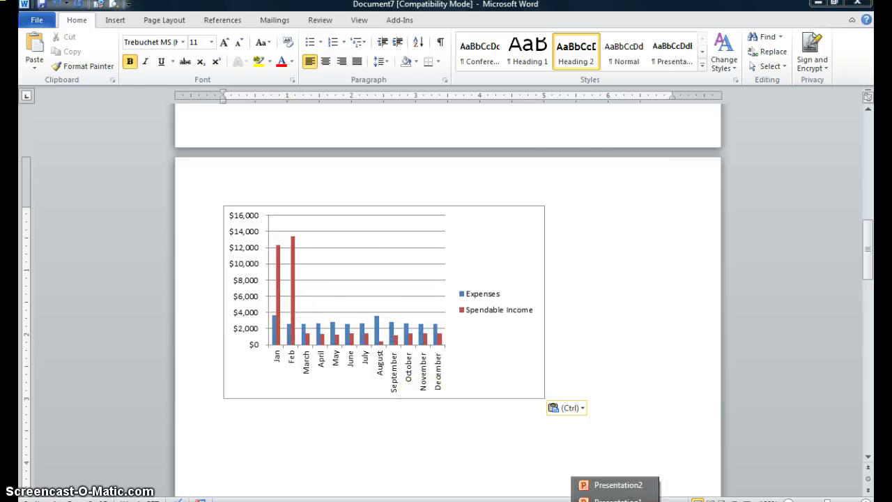
click(613, 485)
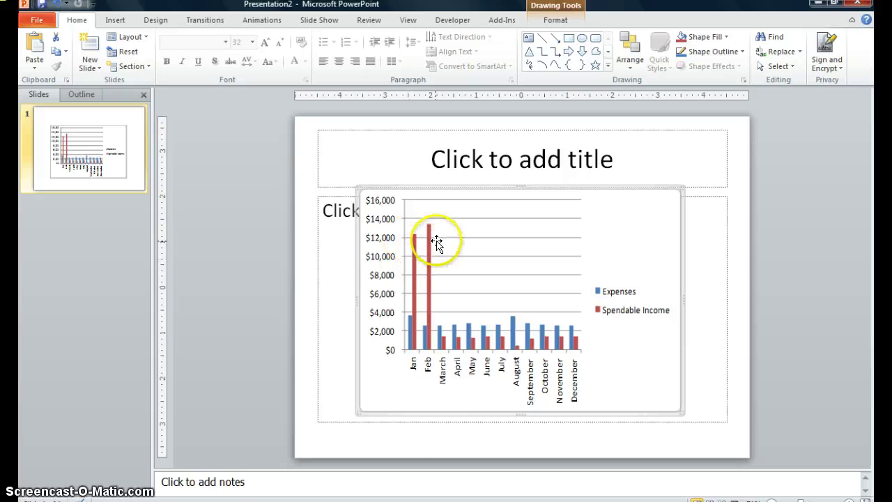